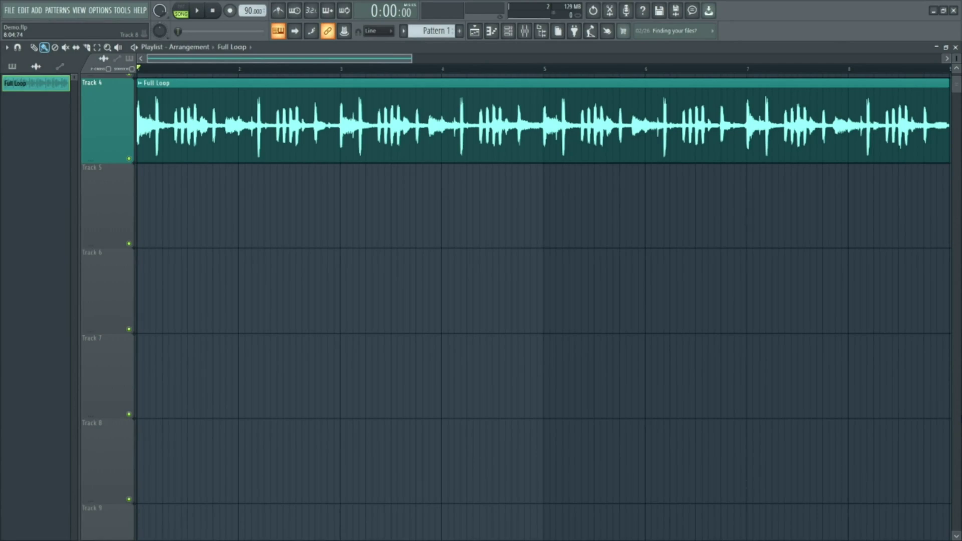
Listen to the unprocessed Full Loop clip and check the mixer and the clip's channel settings
{"action": "key", "text": "space"}
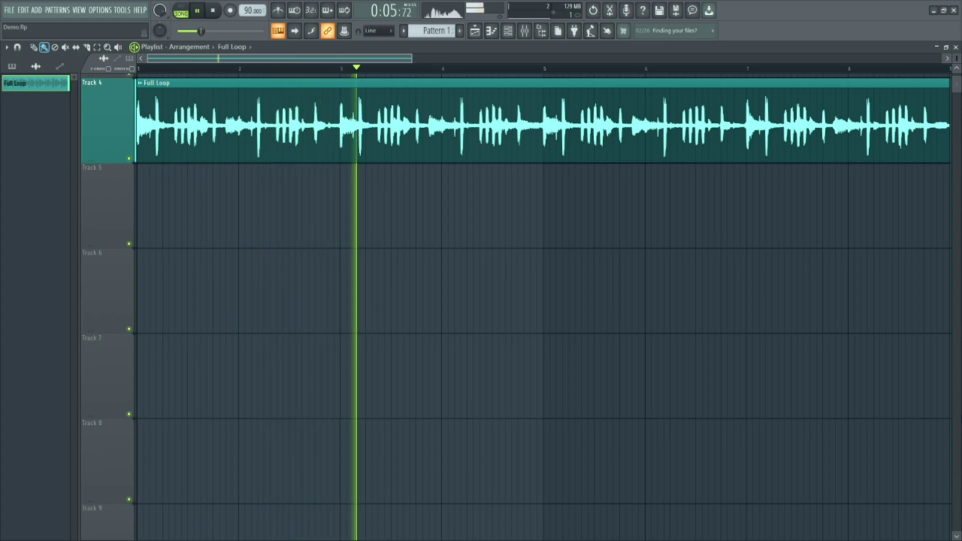
{"action": "key", "text": "space"}
{"action": "left_click", "coordinate": [525, 30]}
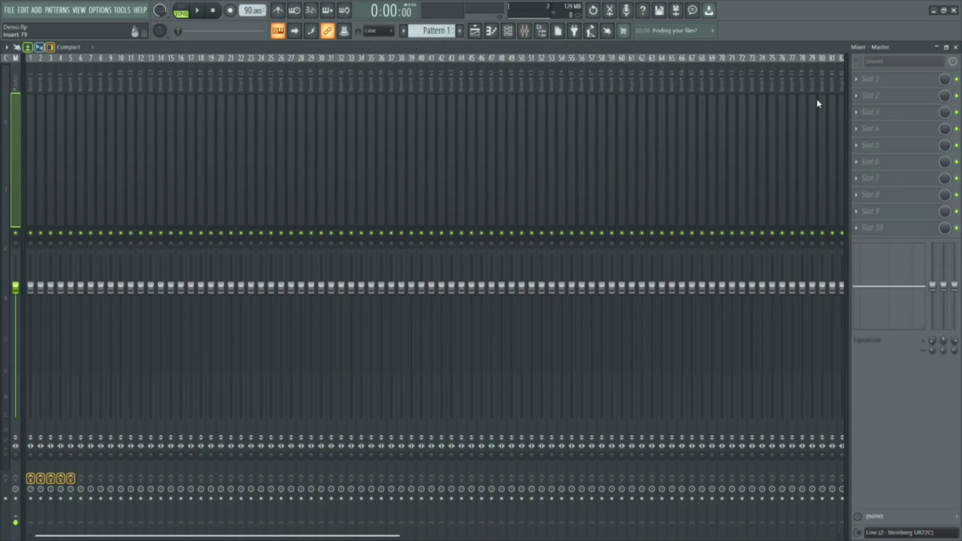
{"action": "key", "text": "F9"}
{"action": "double_click", "coordinate": [495, 109]}
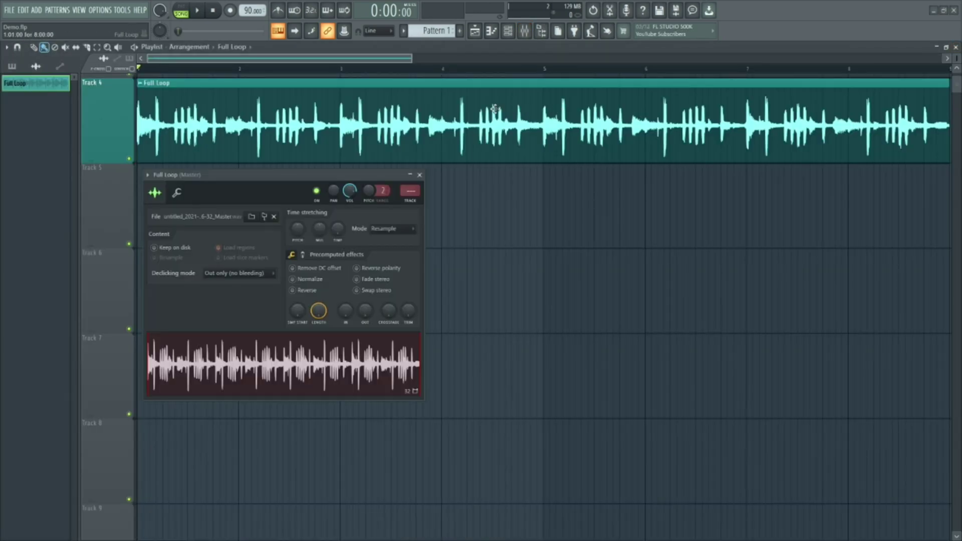
{"action": "left_click", "coordinate": [420, 174]}
Open the Dimension Expander effect on mixer Insert 1 and place its window beneath the Full Loop clip in the playlist
{"action": "left_click", "coordinate": [525, 30]}
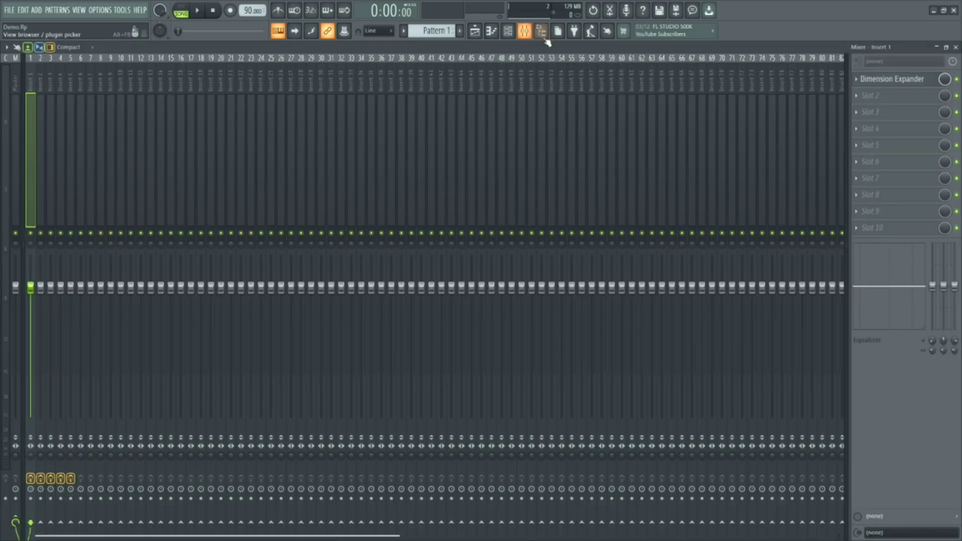
{"action": "left_click", "coordinate": [894, 79]}
{"action": "left_click", "coordinate": [956, 47]}
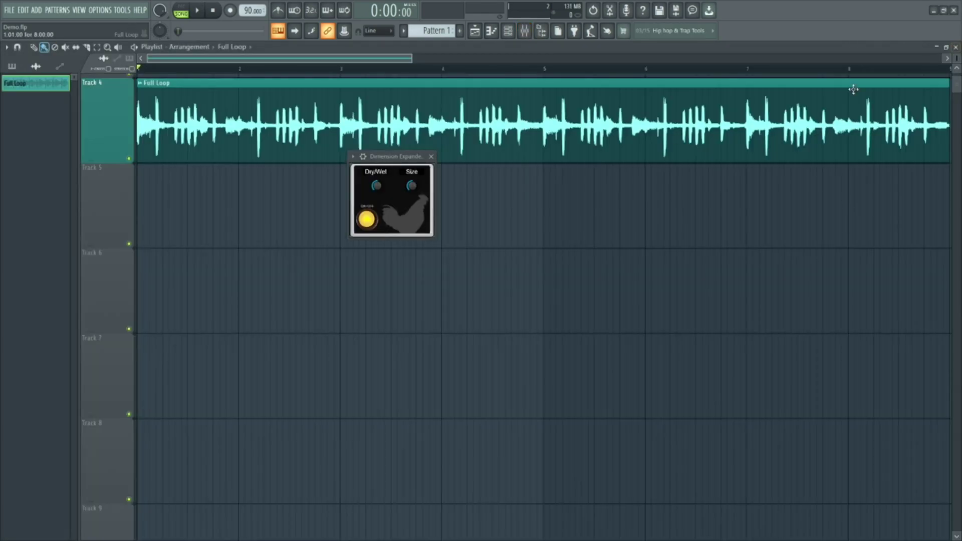
{"action": "left_click_drag", "start_coordinate": [405, 156], "coordinate": [507, 215]}
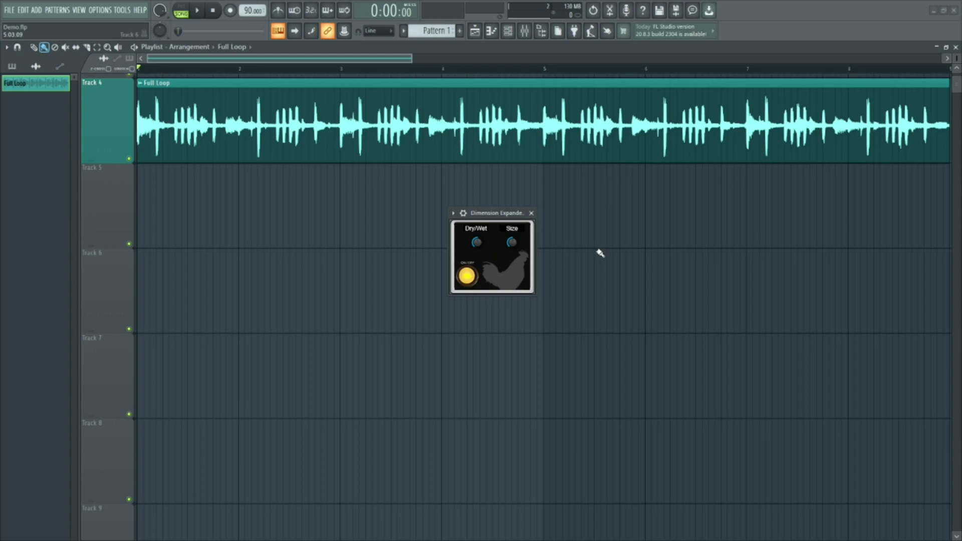
Audition the loop while setting Dimension Expander's Size to 9% and its Dry/Wet to 82
{"action": "key", "text": "space"}
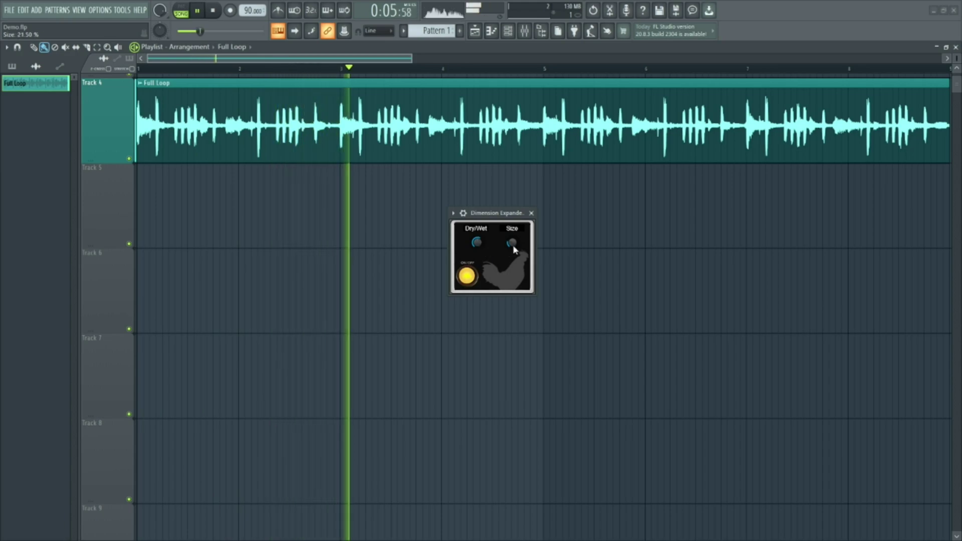
{"action": "left_click_drag", "start_coordinate": [514, 254], "coordinate": [510, 256]}
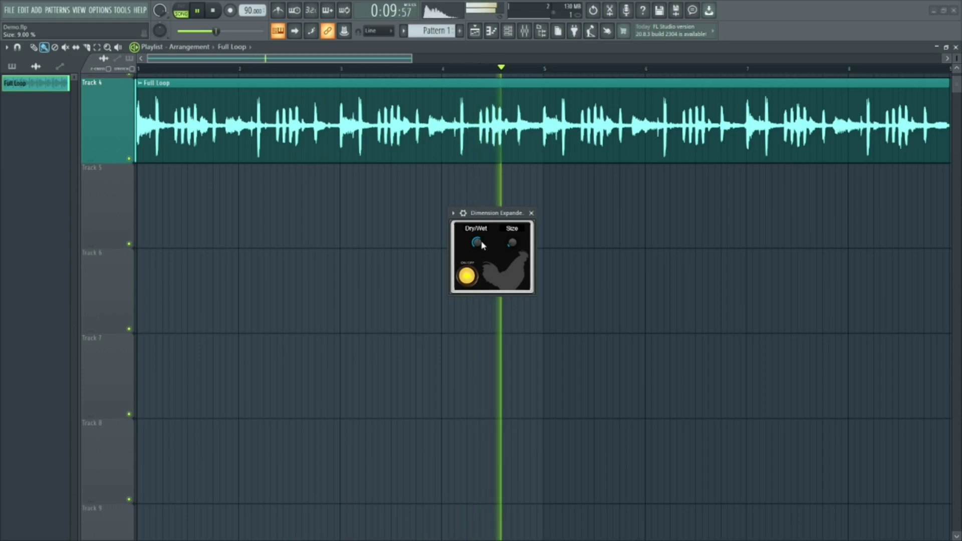
{"action": "key", "text": "space"}
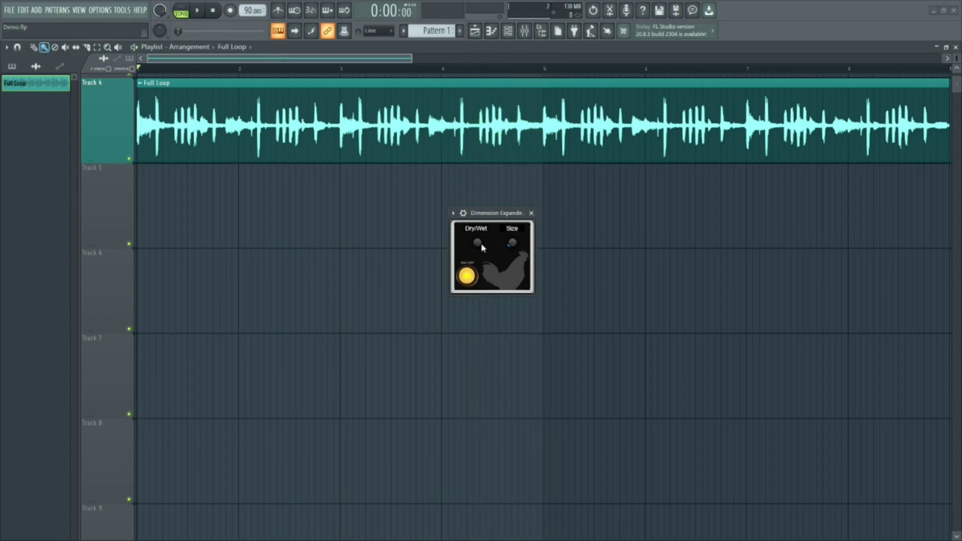
{"action": "key", "text": "space"}
{"action": "key", "text": "space"}
{"action": "key", "text": "space"}
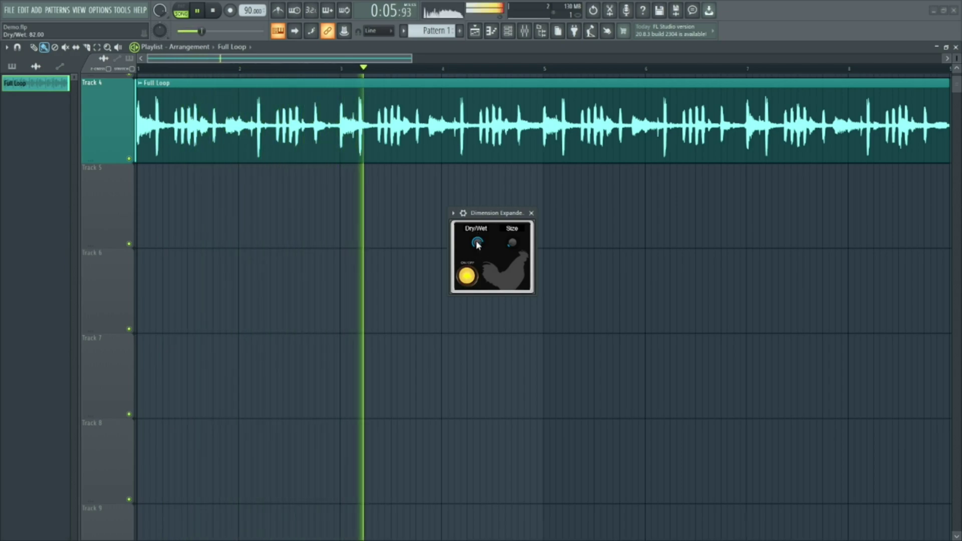
{"action": "key", "text": "space"}
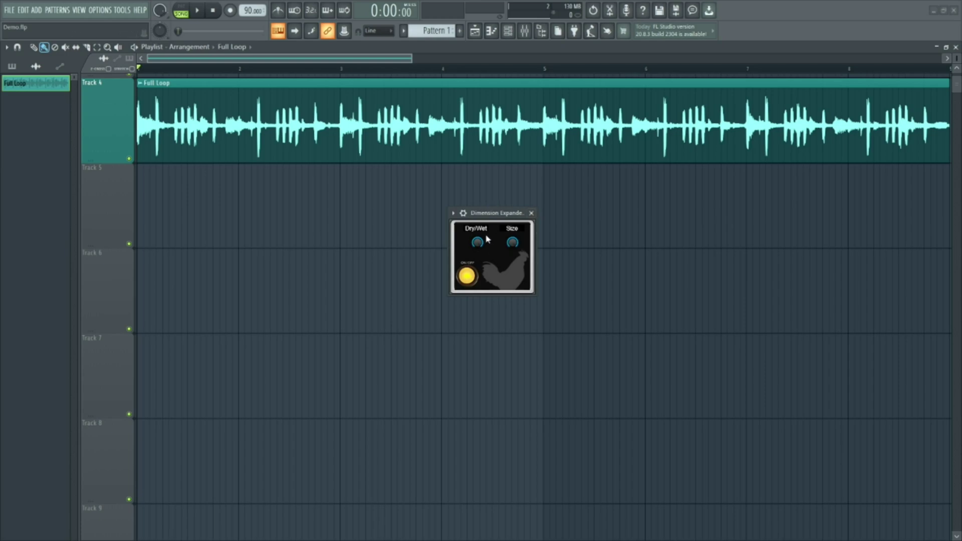
Compare the playing loop with Dimension Expander bypassed and active, and lower its Size to 39%
{"action": "key", "text": "space"}
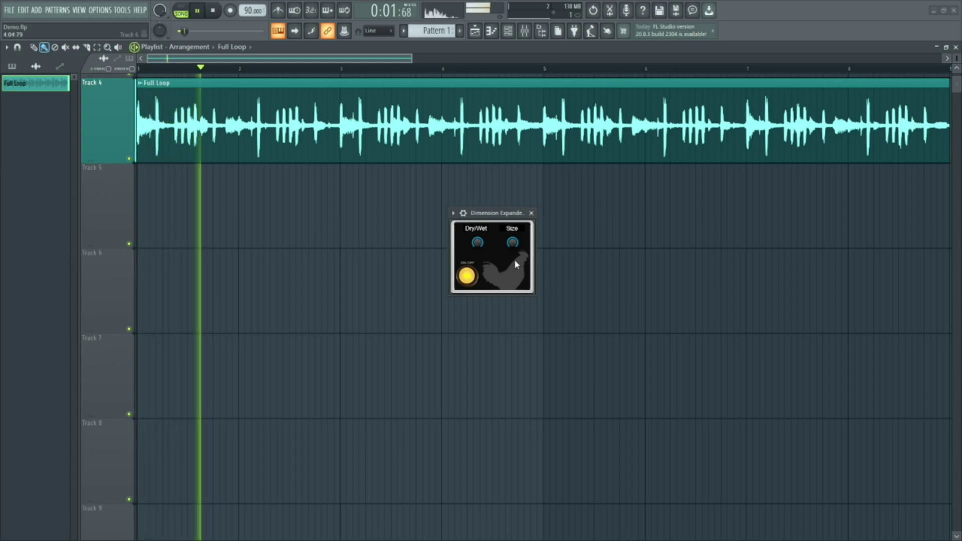
{"action": "left_click", "coordinate": [470, 277]}
{"action": "left_click", "coordinate": [470, 277]}
{"action": "left_click_drag", "start_coordinate": [512, 242], "coordinate": [512, 304]}
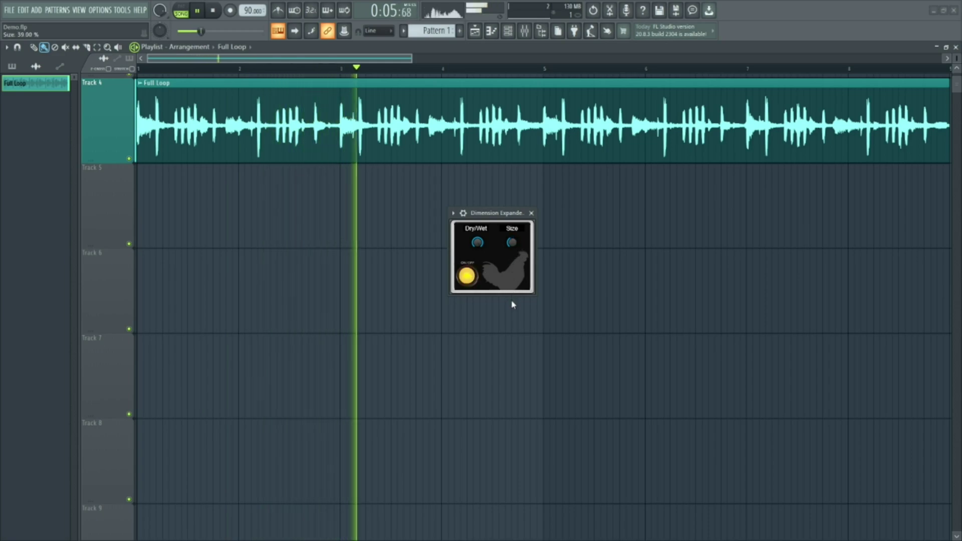
{"action": "key", "text": "space"}
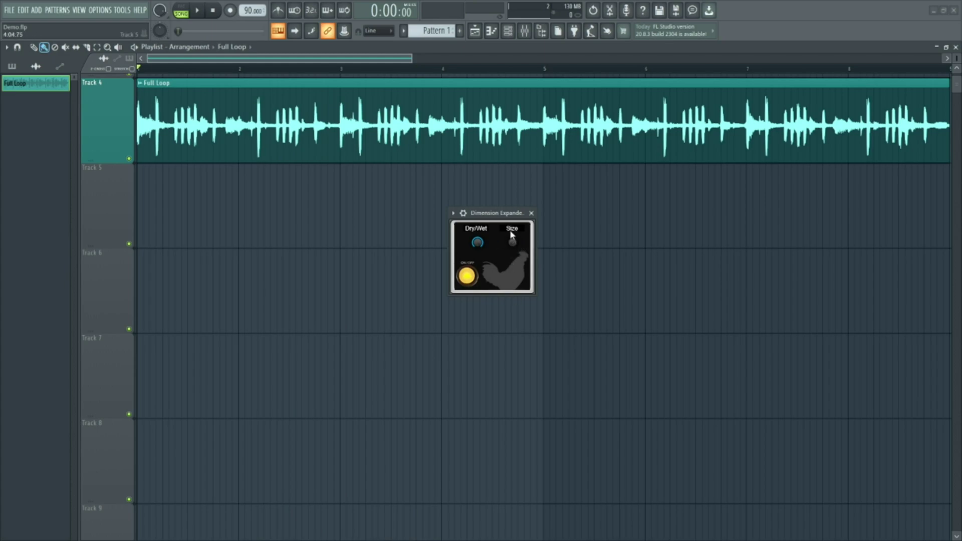
Keep Dimension Expander's Size low and fine-tune its Dry/Wet to slightly above 57 while the loop plays
{"action": "left_click_drag", "start_coordinate": [514, 249], "coordinate": [512, 234]}
{"action": "left_click_drag", "start_coordinate": [511, 244], "coordinate": [480, 244]}
{"action": "scroll", "coordinate": [511, 243], "scroll_direction": "up", "scroll_amount": 1}
{"action": "key", "text": "space"}
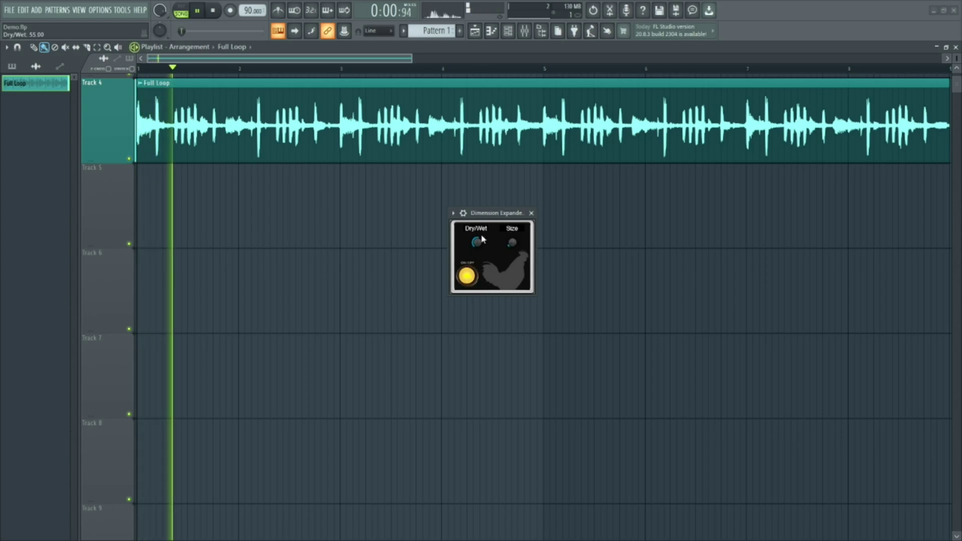
{"action": "left_click_drag", "start_coordinate": [487, 230], "coordinate": [498, 272]}
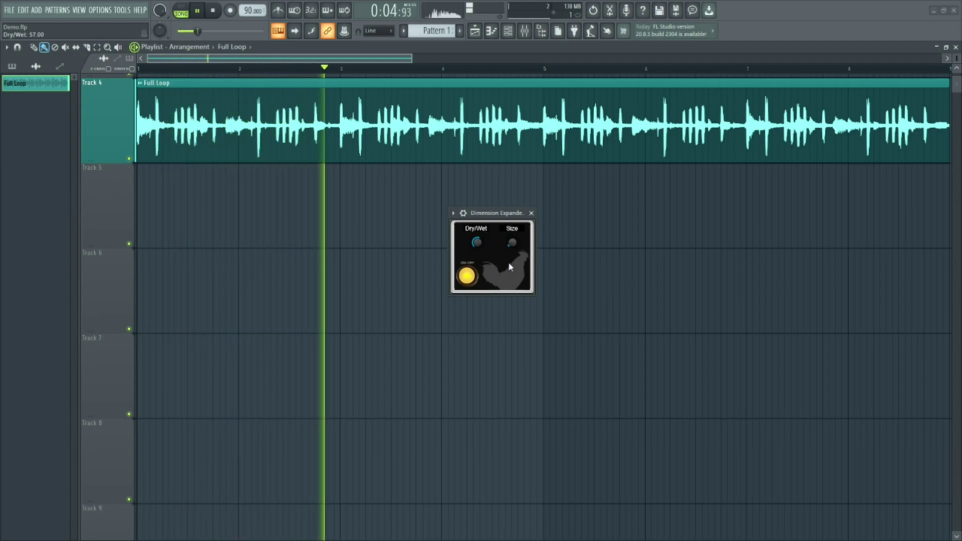
{"action": "scroll", "coordinate": [479, 242], "scroll_direction": "up", "scroll_amount": 1}
{"action": "scroll", "coordinate": [480, 243], "scroll_direction": "up", "scroll_amount": 6}
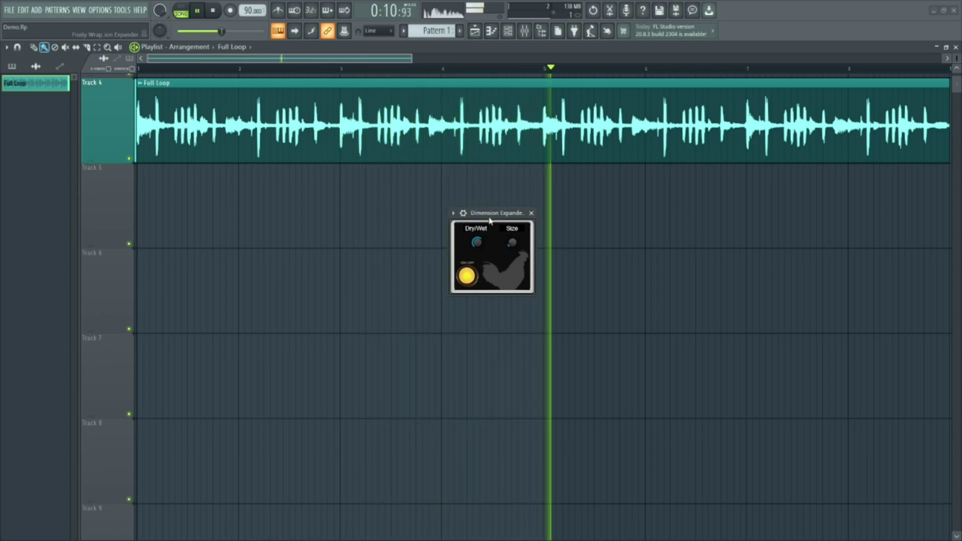
{"action": "key", "text": "space"}
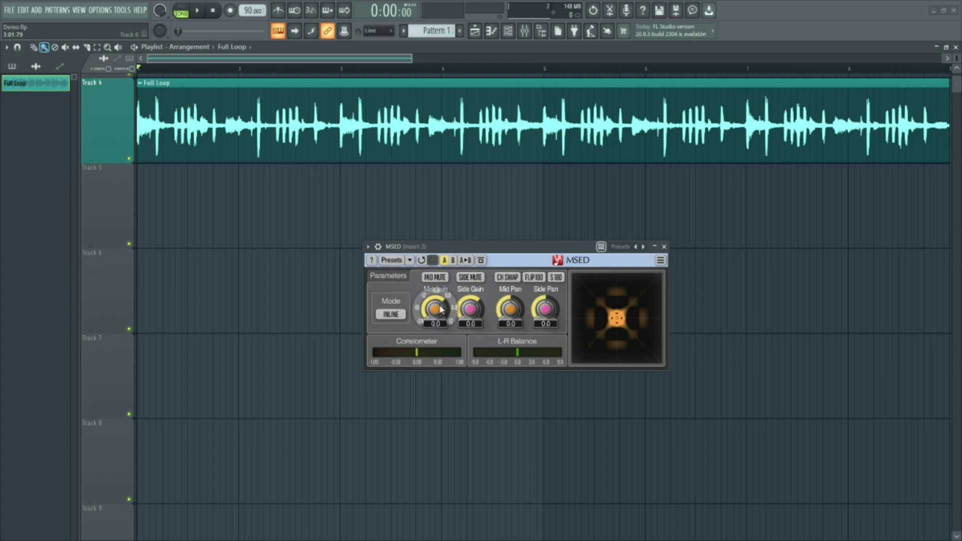
Try a Mid Gain of -1.7 dB and a Side Gain of 2.5 dB in MSED, and reset both
{"action": "left_click_drag", "start_coordinate": [438, 311], "coordinate": [470, 306]}
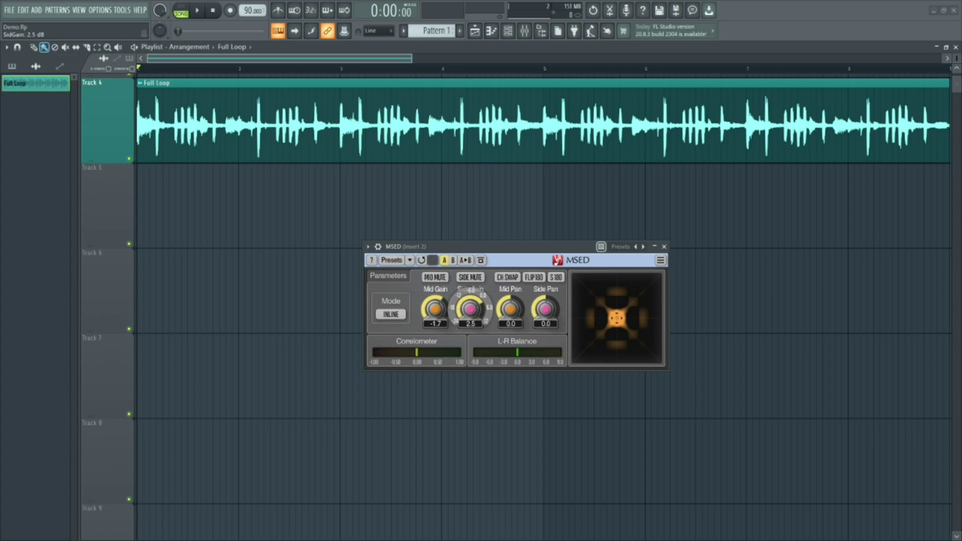
{"action": "left_click", "coordinate": [470, 309], "text": "alt"}
{"action": "left_click", "coordinate": [435, 309], "text": "alt"}
Play the loop while setting MSED's Mid Gain to -6.2 dB and varying the Side Gain from 10.6 down to 2.9 dB
{"action": "key", "text": "space"}
{"action": "mouse_move", "coordinate": [435, 309]}
{"action": "left_mouse_down"}
{"action": "mouse_move", "coordinate": [435, 332]}
{"action": "mouse_move", "coordinate": [470, 298]}
{"action": "mouse_move", "coordinate": [435, 326]}
{"action": "left_mouse_up"}
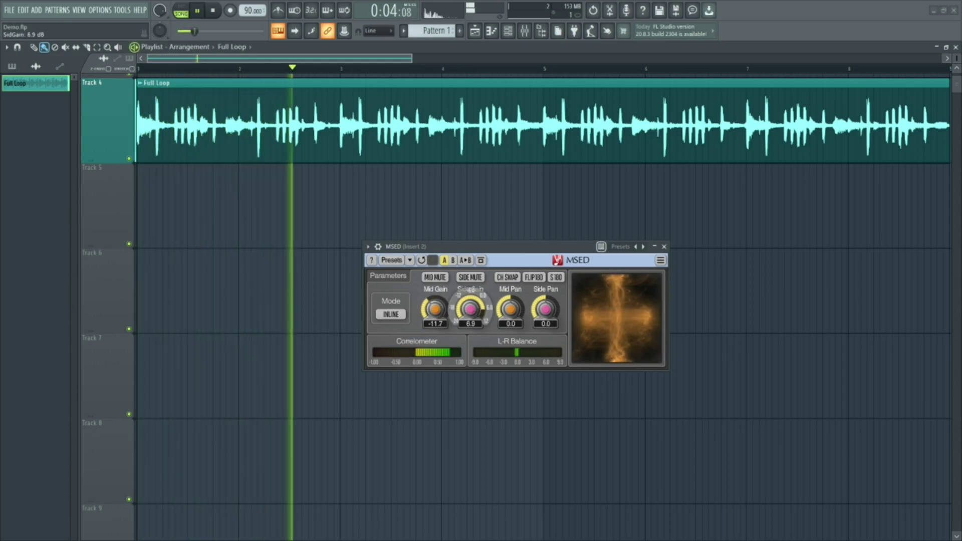
{"action": "left_click_drag", "start_coordinate": [405, 382], "coordinate": [405, 353]}
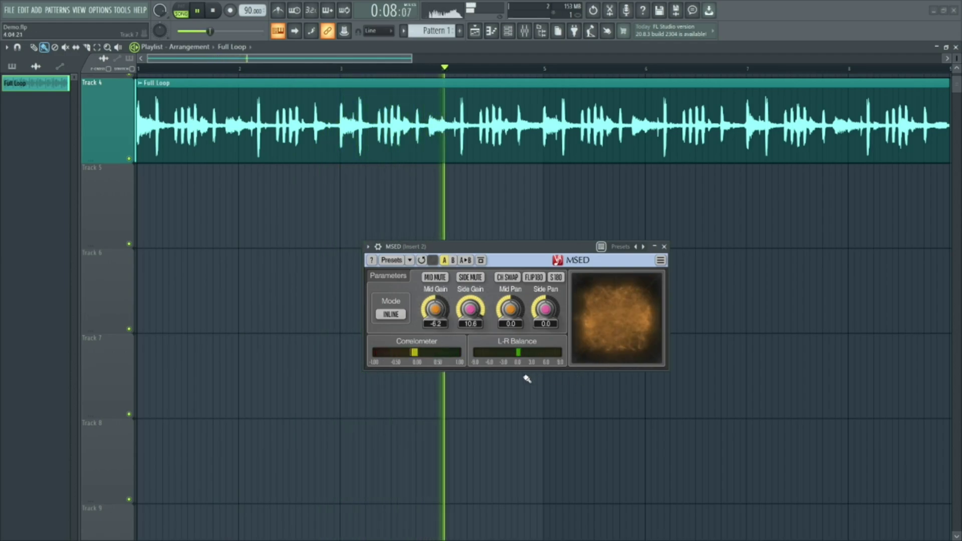
{"action": "left_click_drag", "start_coordinate": [470, 309], "coordinate": [470, 333]}
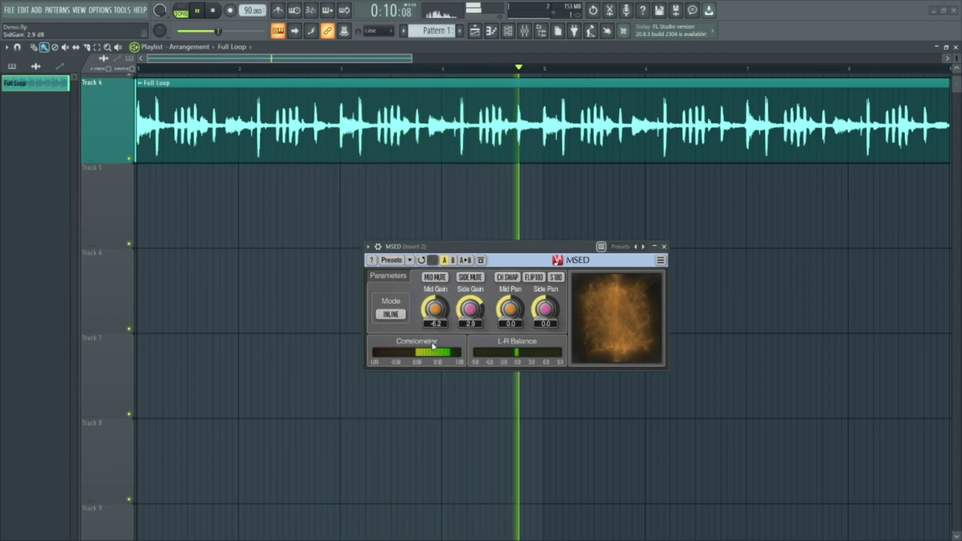
{"action": "key", "text": "space"}
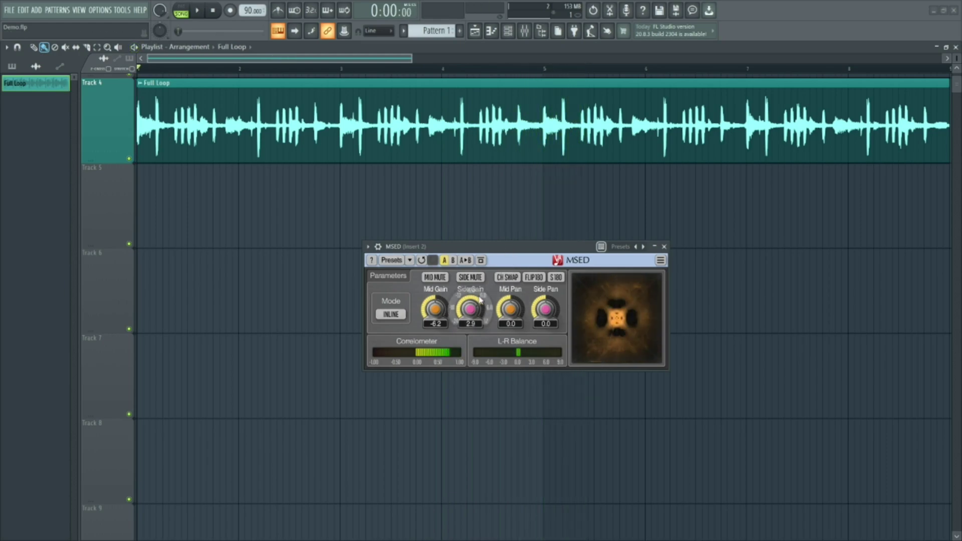
Raise MSED's Side Gain to 12.0 dB, and reset both the Side Gain and Mid Gain to 0.0
{"action": "scroll", "coordinate": [467, 320], "scroll_direction": "up", "scroll_amount": 5}
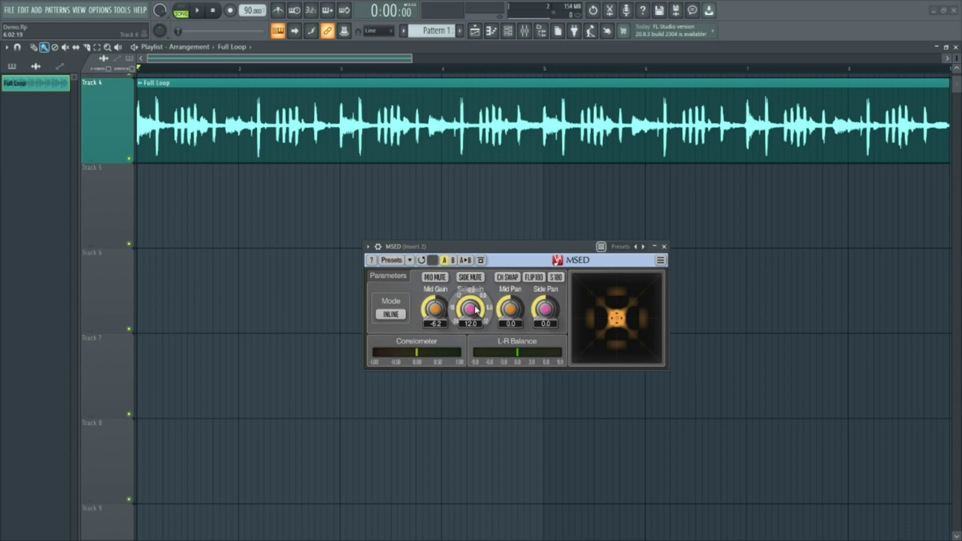
{"action": "left_click_drag", "start_coordinate": [469, 295], "coordinate": [469, 304]}
{"action": "double_click", "coordinate": [469, 304]}
{"action": "double_click", "coordinate": [434, 305]}
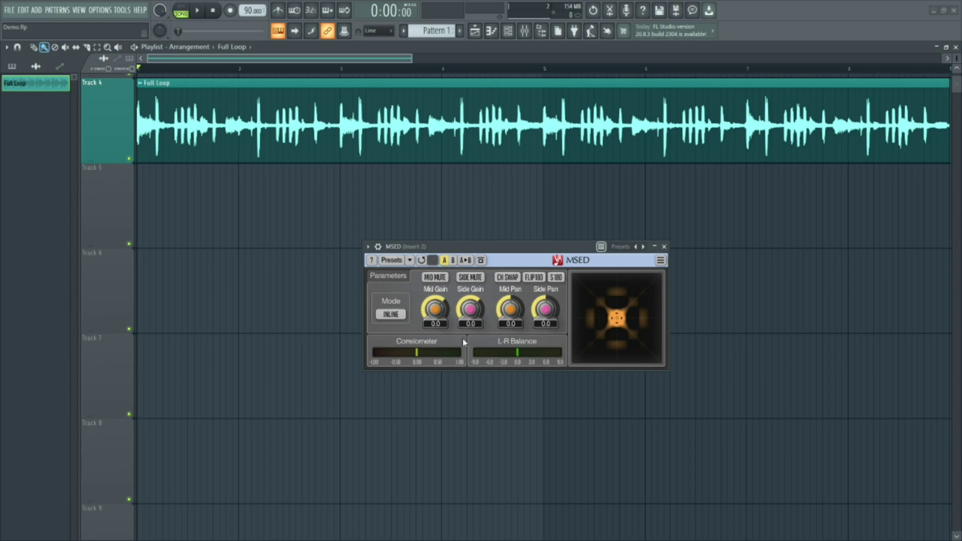
Play the loop through MSED at neutral gains and watch its correlation, balance and stereo field displays
{"action": "key", "text": "space"}
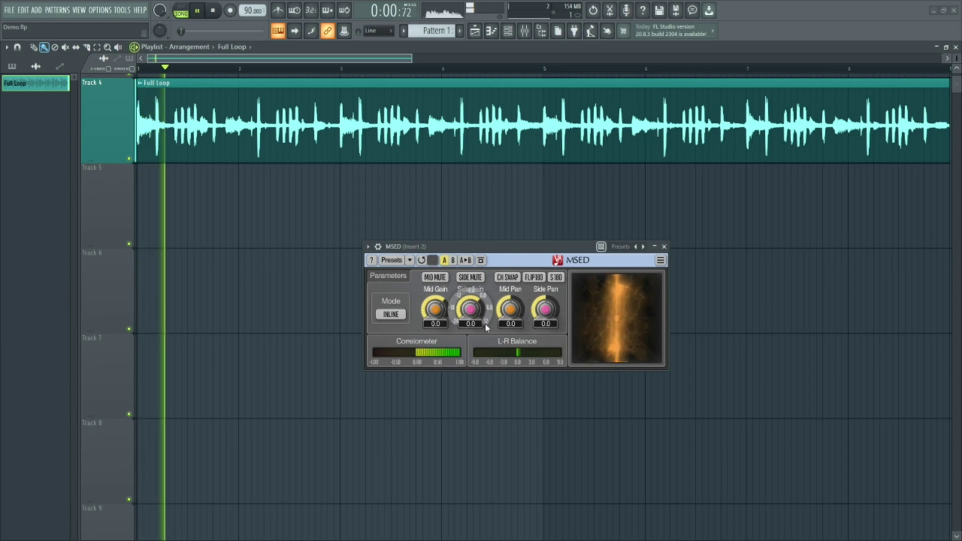
{"action": "key", "text": "space"}
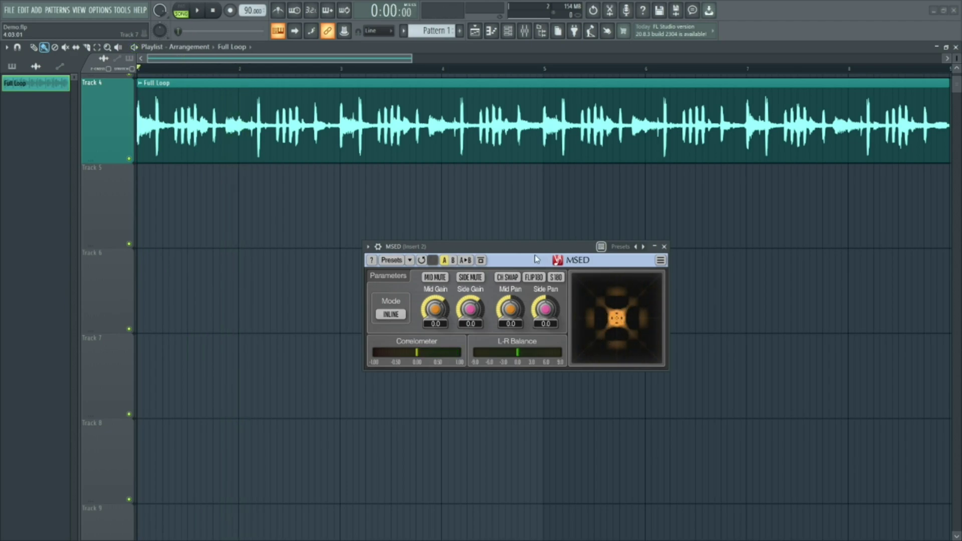
{"action": "key", "text": "space"}
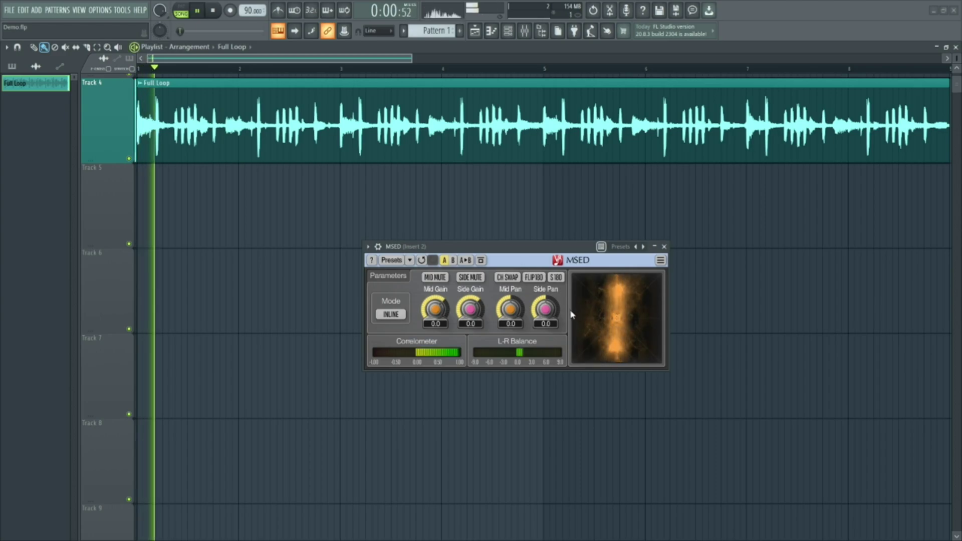
{"action": "key", "text": "space"}
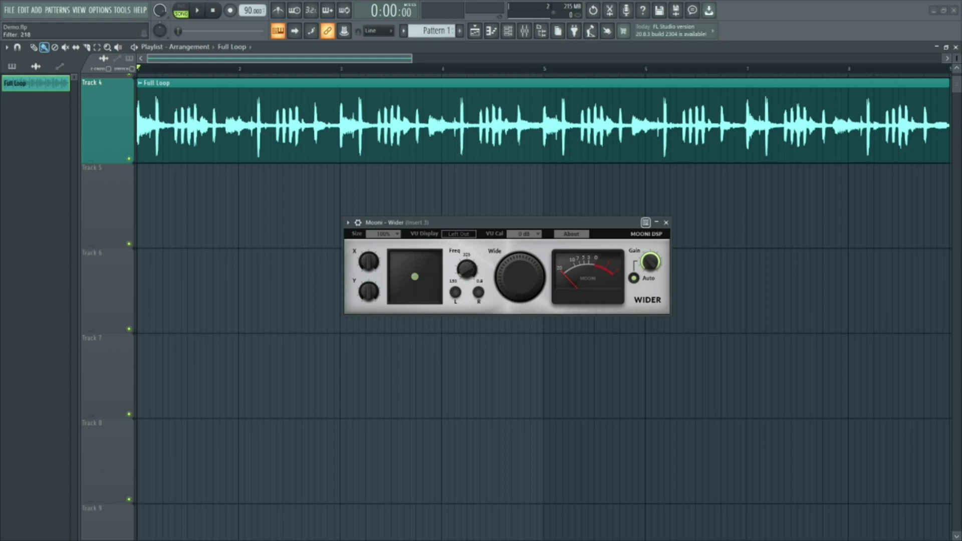
Try out the Freq and Wide controls in Wider, and switch its Auto gain off and back on
{"action": "left_click_drag", "start_coordinate": [467, 269], "coordinate": [466, 267]}
{"action": "left_click_drag", "start_coordinate": [467, 271], "coordinate": [485, 270]}
{"action": "left_click_drag", "start_coordinate": [535, 287], "coordinate": [536, 282]}
{"action": "left_click_drag", "start_coordinate": [494, 271], "coordinate": [504, 301]}
{"action": "left_click", "coordinate": [634, 278]}
{"action": "left_click", "coordinate": [636, 280]}
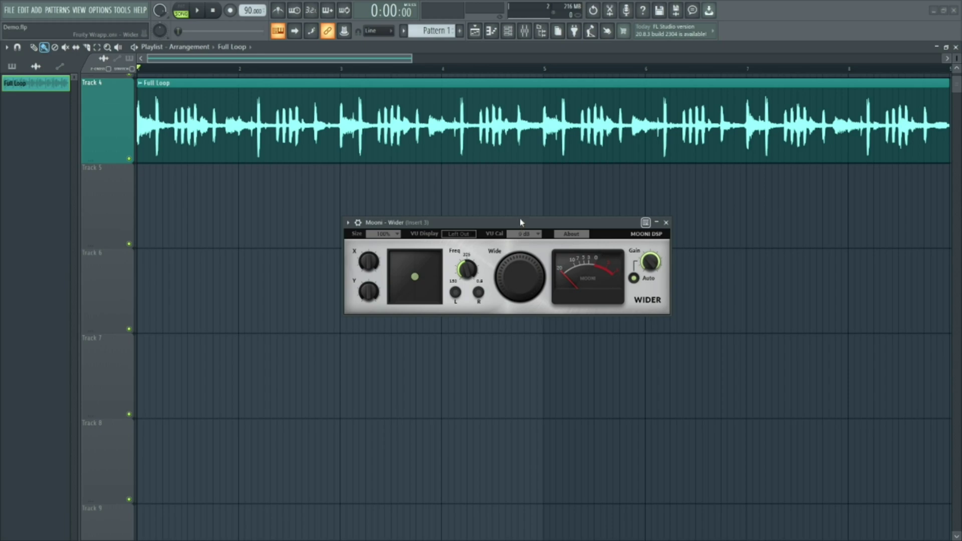
Play the loop while setting Wider's Wide amount to 200% and adjusting the point on its XY pad
{"action": "key", "text": "space"}
{"action": "left_click_drag", "start_coordinate": [521, 294], "coordinate": [536, 279]}
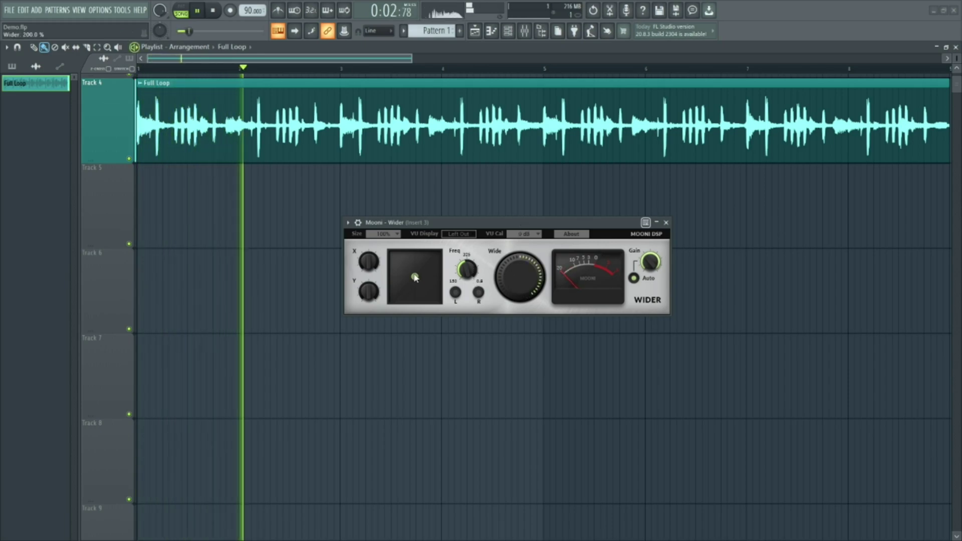
{"action": "mouse_move", "coordinate": [415, 276]}
{"action": "left_mouse_down"}
{"action": "mouse_move", "coordinate": [421, 260]}
{"action": "mouse_move", "coordinate": [433, 269]}
{"action": "mouse_move", "coordinate": [413, 294]}
{"action": "mouse_move", "coordinate": [417, 316]}
{"action": "mouse_move", "coordinate": [415, 260]}
{"action": "mouse_move", "coordinate": [413, 314]}
{"action": "mouse_move", "coordinate": [425, 261]}
{"action": "mouse_move", "coordinate": [415, 276]}
{"action": "left_mouse_up"}
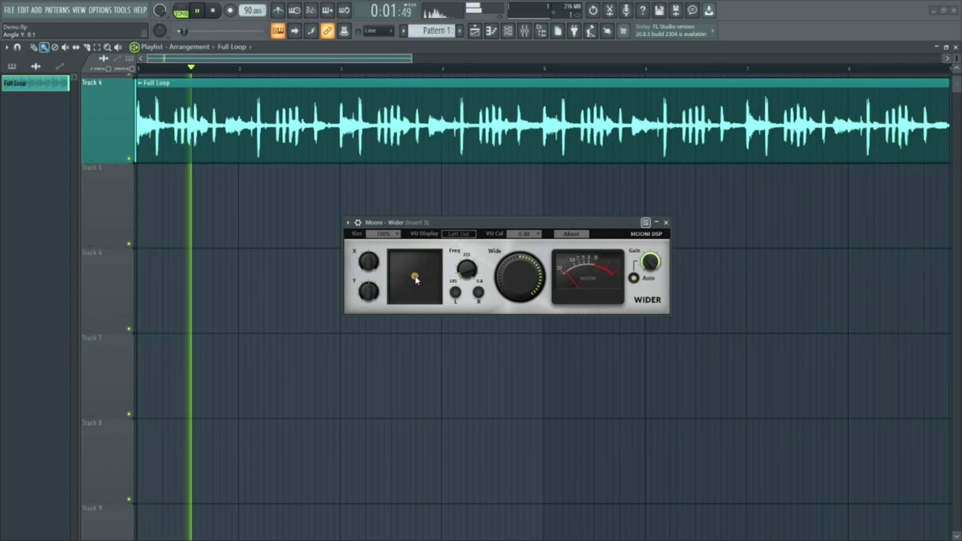
{"action": "key", "text": "space"}
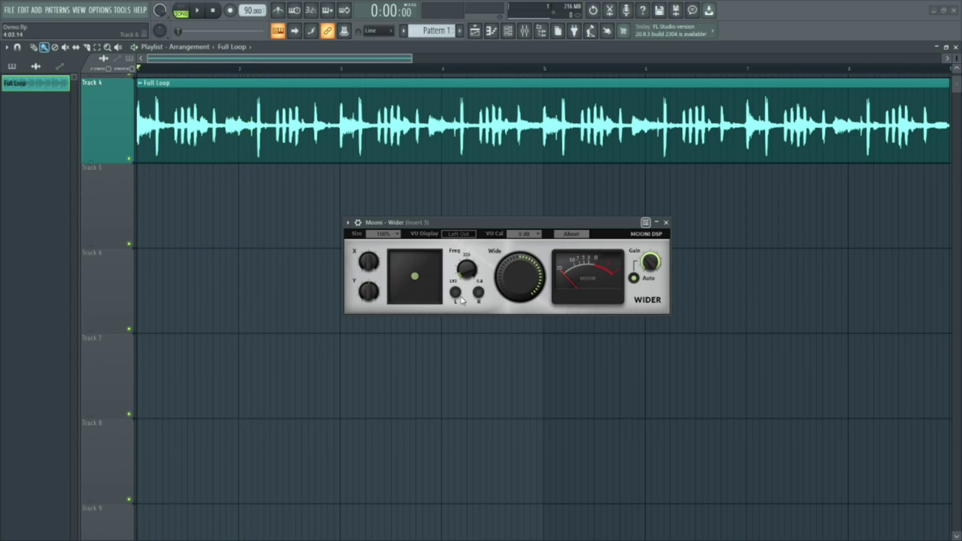
Solo Wider's left channel, start playback of the loop, and switch the solo to the right channel
{"action": "left_click", "coordinate": [456, 293]}
{"action": "key", "text": "space"}
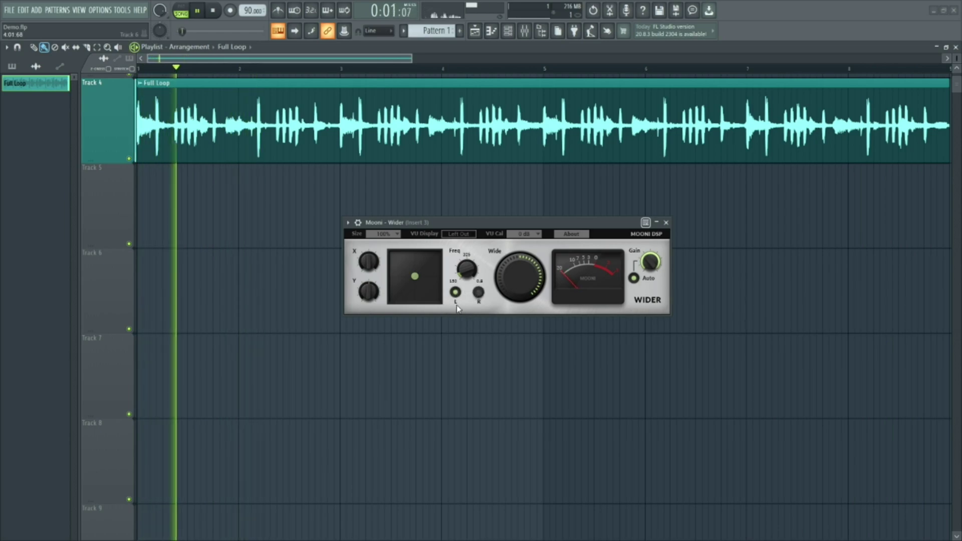
{"action": "left_click", "coordinate": [479, 292]}
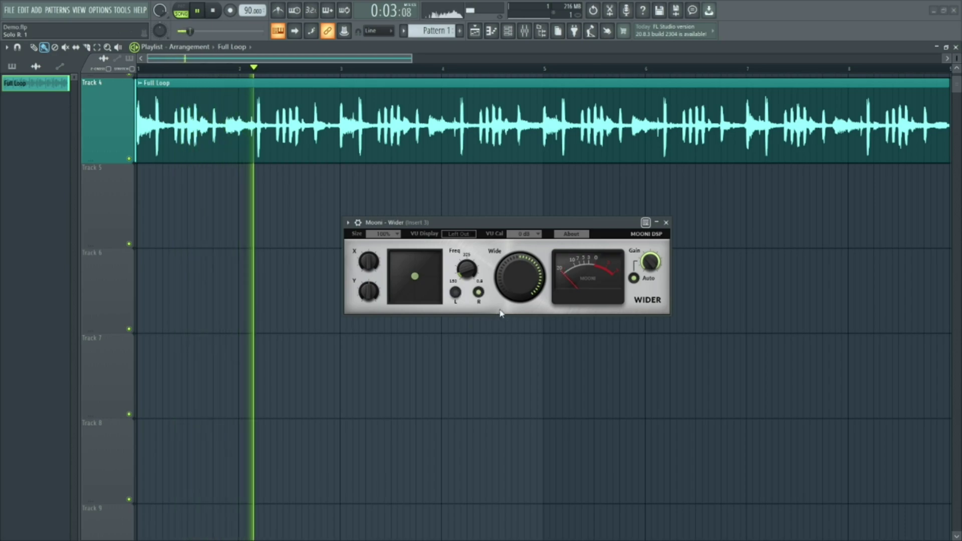
Turn off Wider's right-channel solo, move the XY pad point to the upper edge and stop playback
{"action": "left_click", "coordinate": [478, 292]}
{"action": "mouse_move", "coordinate": [412, 276]}
{"action": "left_mouse_down"}
{"action": "mouse_move", "coordinate": [416, 259]}
{"action": "mouse_move", "coordinate": [417, 304]}
{"action": "mouse_move", "coordinate": [403, 278]}
{"action": "mouse_move", "coordinate": [416, 277]}
{"action": "mouse_move", "coordinate": [416, 257]}
{"action": "left_mouse_up"}
{"action": "key", "text": "space"}
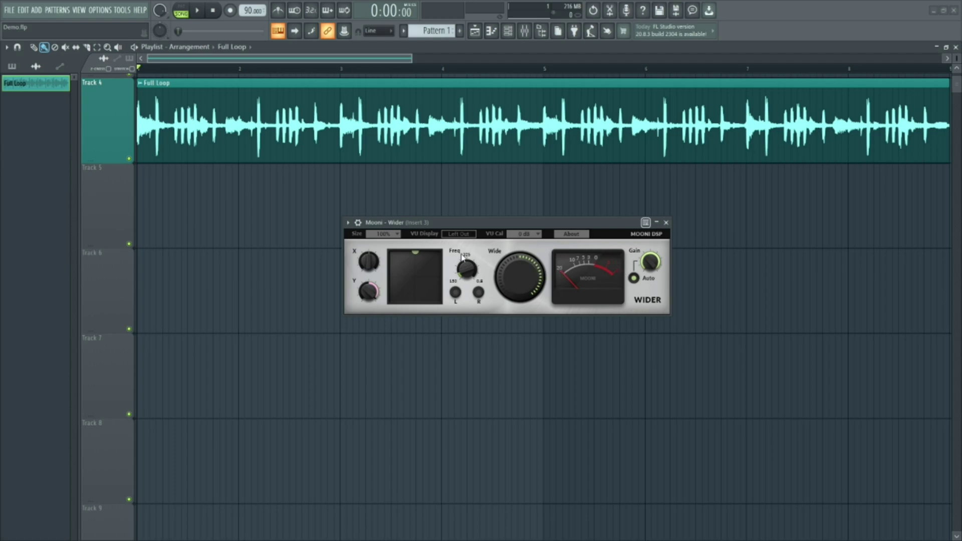
Move Wider's XY pad point down to the lower edge and back up, then settle it slightly below the centre
{"action": "left_click_drag", "start_coordinate": [415, 252], "coordinate": [419, 311]}
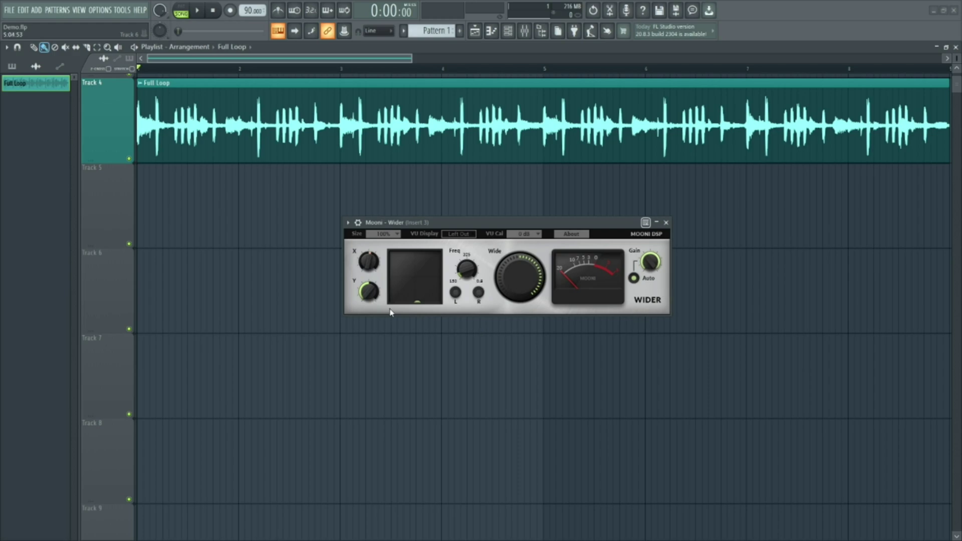
{"action": "left_click_drag", "start_coordinate": [424, 303], "coordinate": [412, 257]}
{"action": "mouse_move", "coordinate": [364, 285]}
{"action": "left_mouse_down"}
{"action": "mouse_move", "coordinate": [364, 311]}
{"action": "mouse_move", "coordinate": [369, 268]}
{"action": "left_mouse_up"}
{"action": "mouse_move", "coordinate": [409, 295]}
{"action": "left_mouse_down"}
{"action": "mouse_move", "coordinate": [416, 275]}
{"action": "mouse_move", "coordinate": [414, 291]}
{"action": "left_mouse_up"}
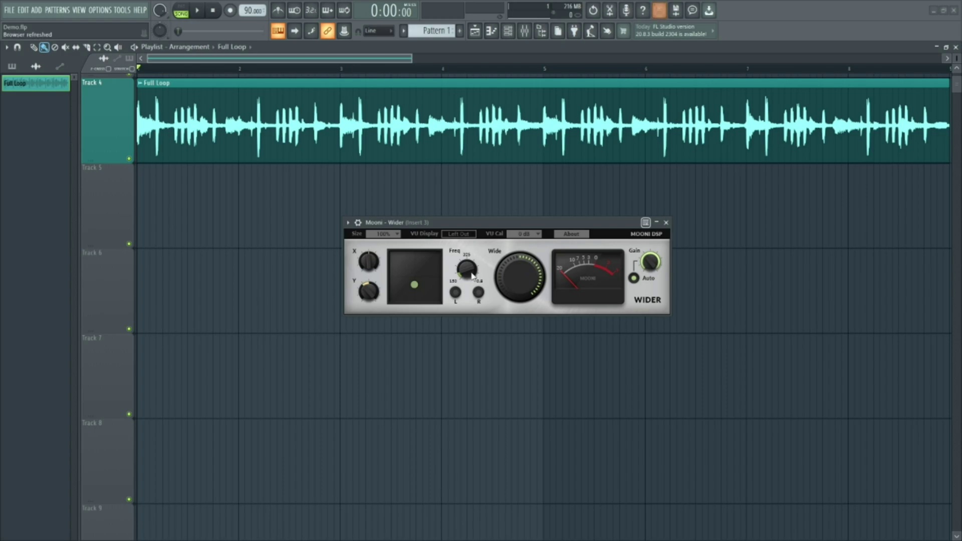
Play the loop while raising Wider's Y angle to 6.0, then stop playback
{"action": "key", "text": "space"}
{"action": "left_click_drag", "start_coordinate": [368, 291], "coordinate": [369, 281]}
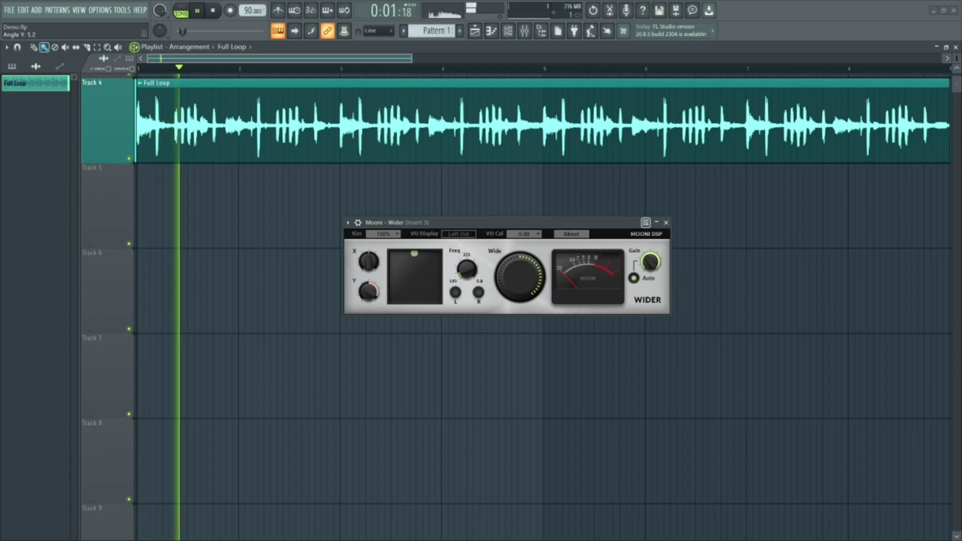
{"action": "key", "text": "space"}
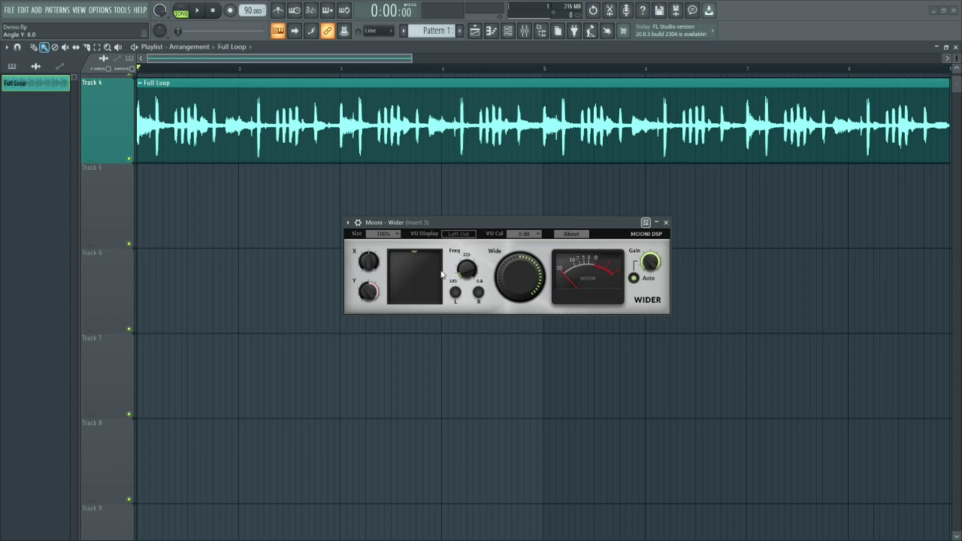
Play the loop through Wider while switching its Auto gain off, then stop and turn Auto back on
{"action": "key", "text": "space"}
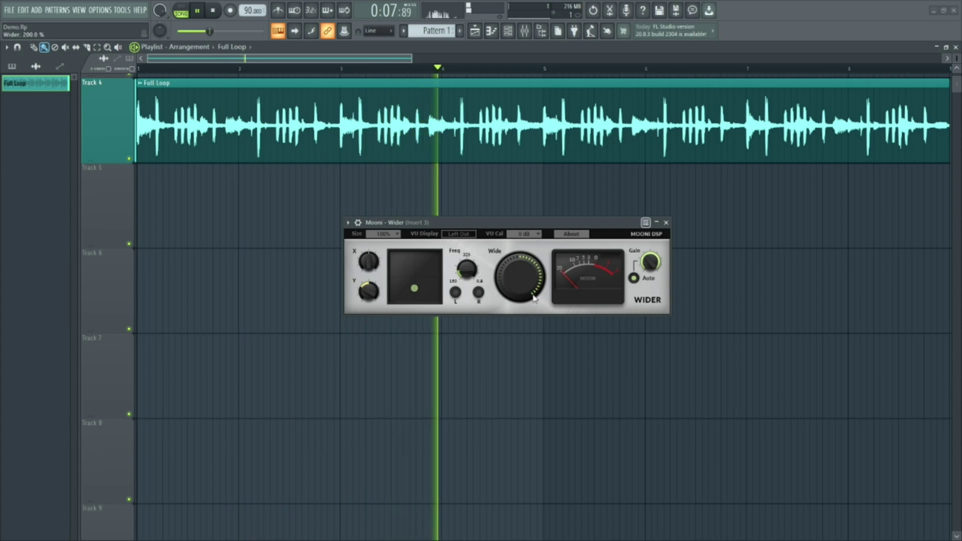
{"action": "left_click", "coordinate": [634, 278]}
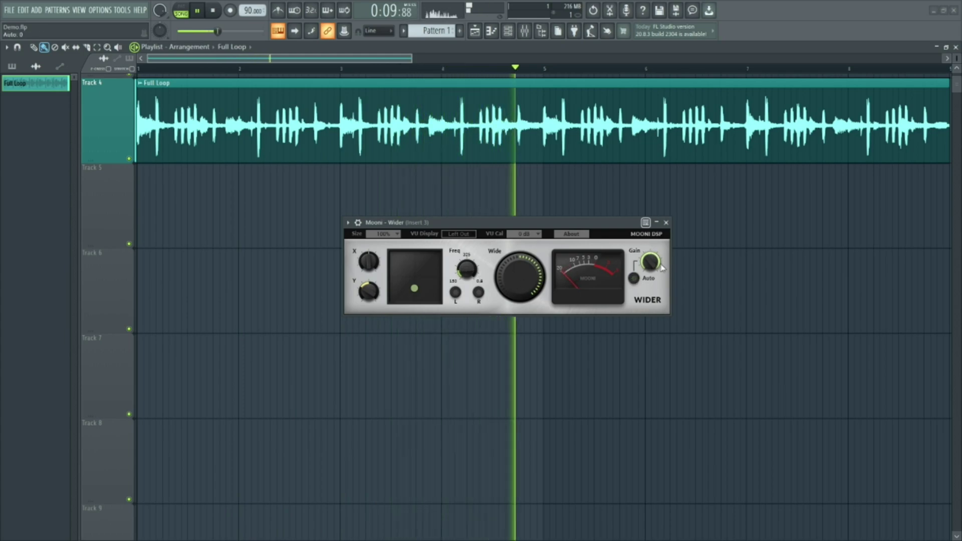
{"action": "key", "text": "space"}
{"action": "left_click", "coordinate": [633, 279]}
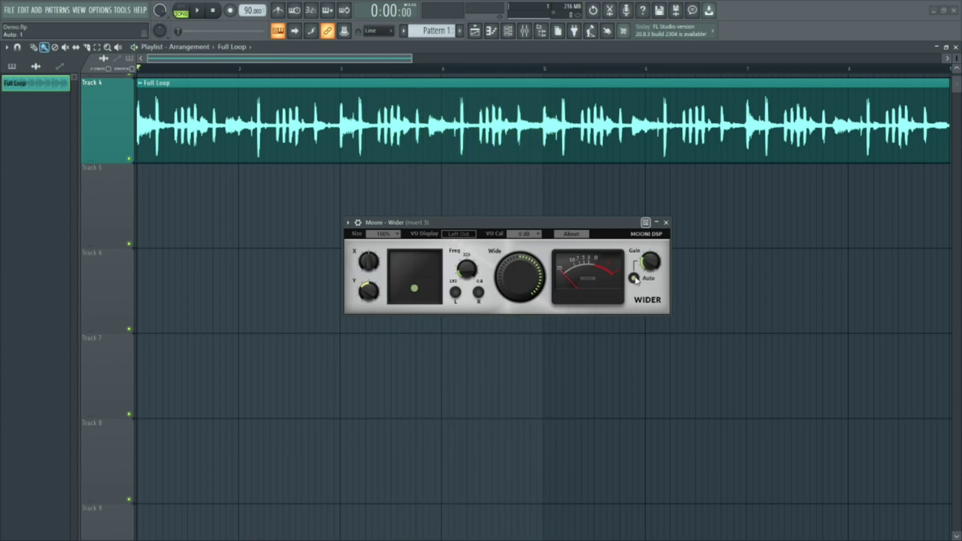
Set Wider's output gain to 73.5% and play the loop while moving the XY pad point toward the pad's right edge
{"action": "left_click_drag", "start_coordinate": [651, 261], "coordinate": [651, 253]}
{"action": "key", "text": "space"}
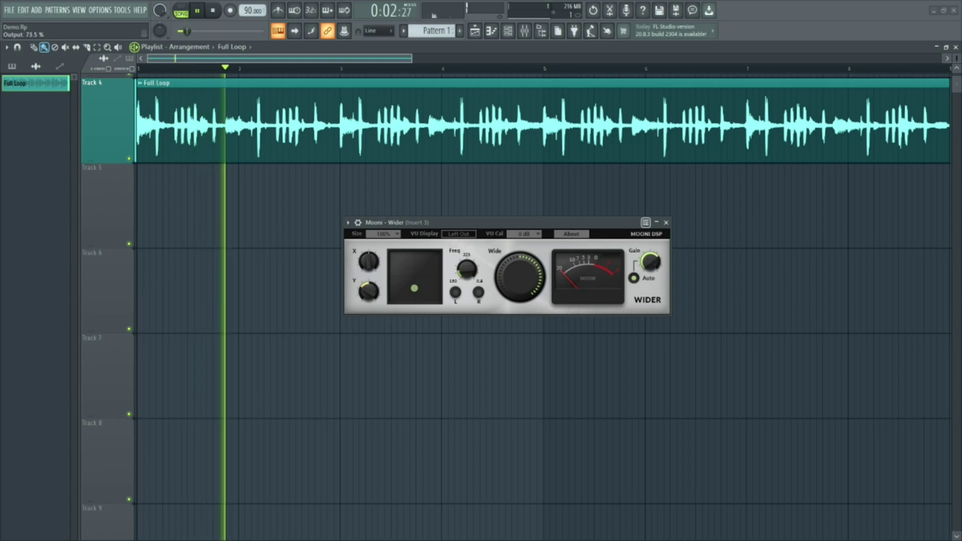
{"action": "left_click_drag", "start_coordinate": [426, 286], "coordinate": [442, 281]}
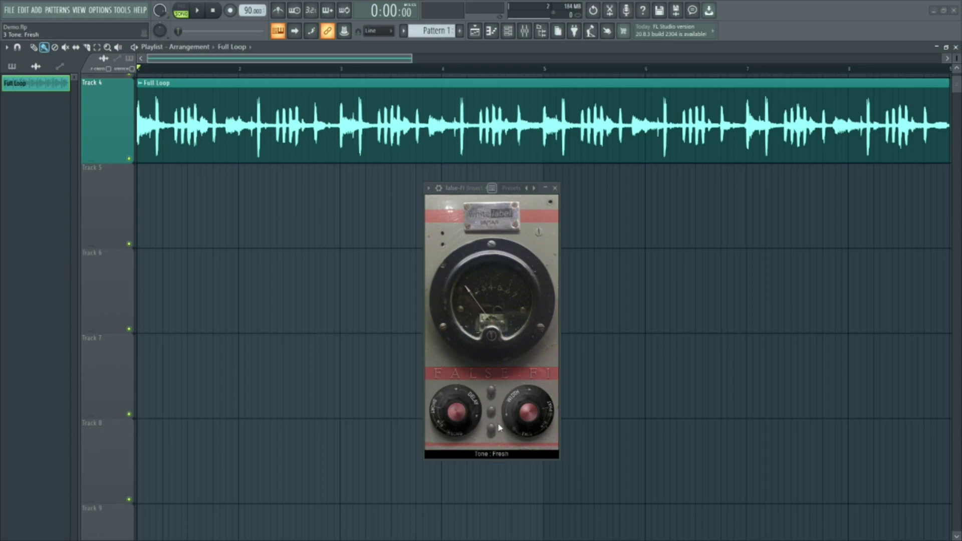
Try out the switches between the Delay and Width knobs in the false-FI plugin
{"action": "left_click", "coordinate": [493, 434]}
{"action": "left_click", "coordinate": [492, 430]}
{"action": "left_click", "coordinate": [493, 431]}
{"action": "left_click", "coordinate": [492, 432]}
{"action": "left_click", "coordinate": [493, 394]}
{"action": "left_click", "coordinate": [494, 389]}
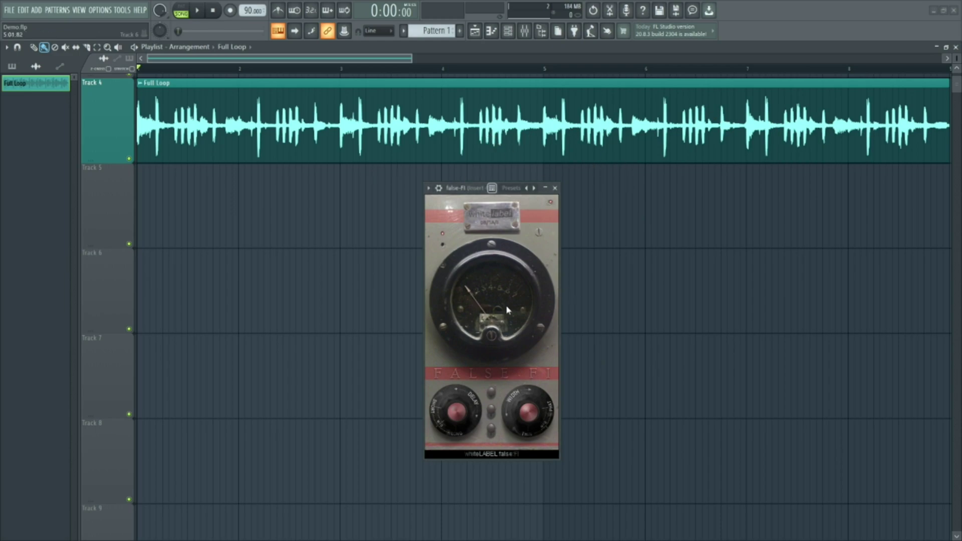
Play the loop through false-FI while setting Width to 100, then stop and replay its opening
{"action": "key", "text": "space"}
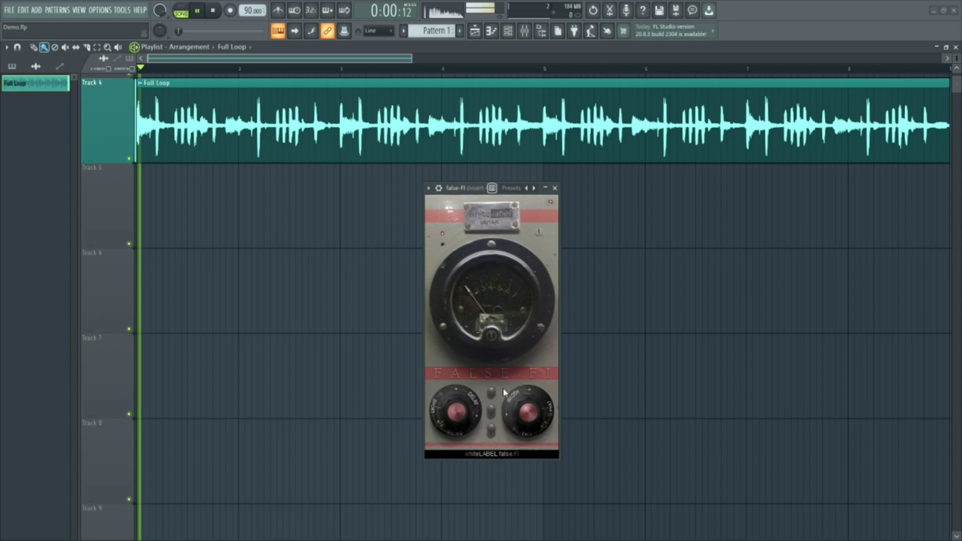
{"action": "left_click_drag", "start_coordinate": [518, 394], "coordinate": [540, 284]}
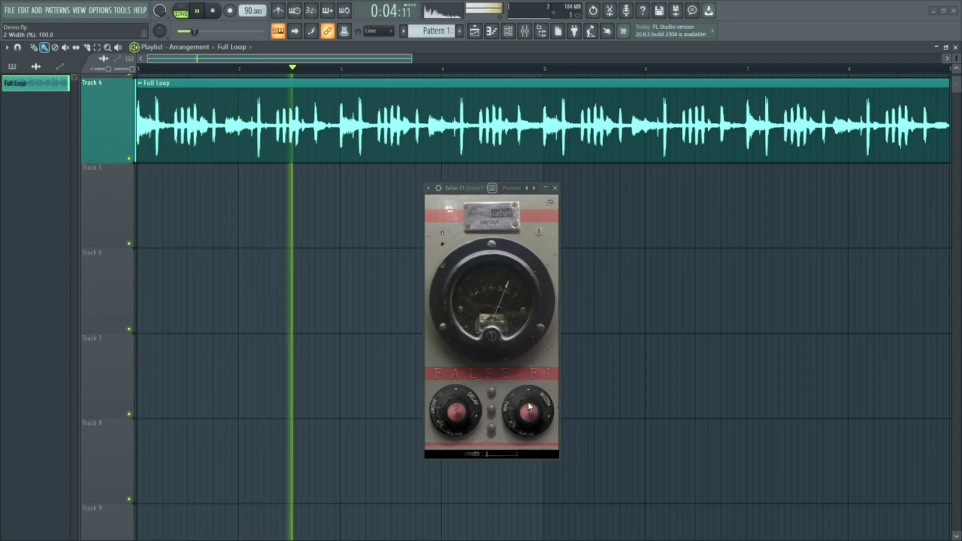
{"action": "key", "text": "space"}
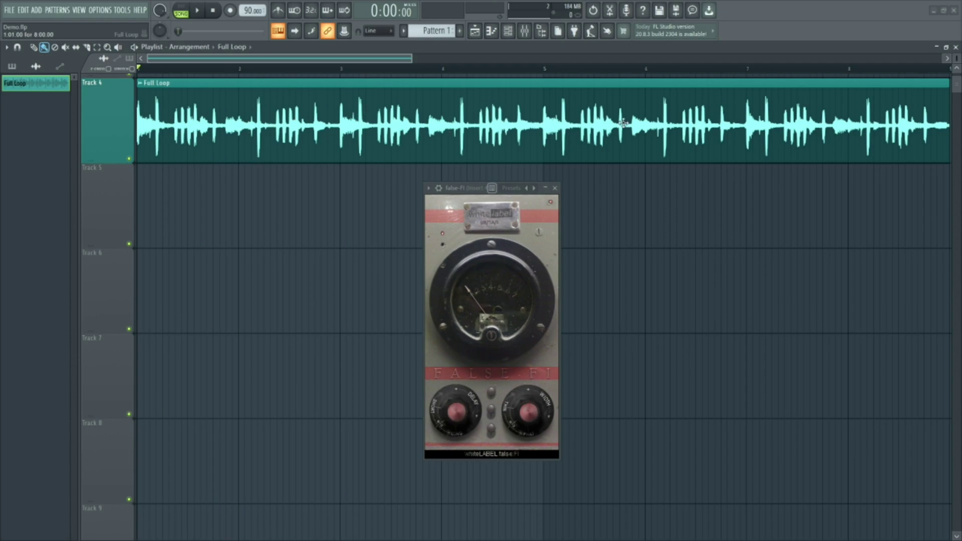
{"action": "key", "text": "space"}
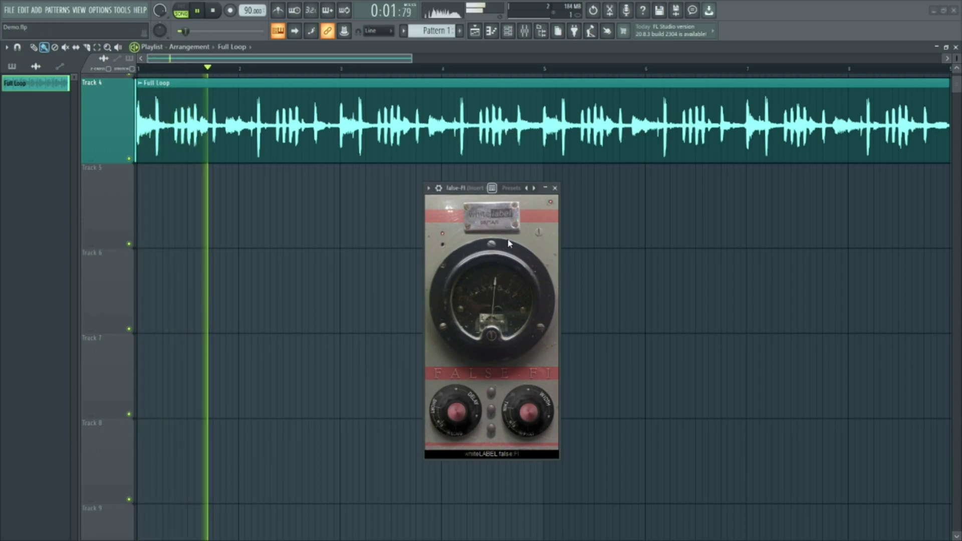
{"action": "key", "text": "space"}
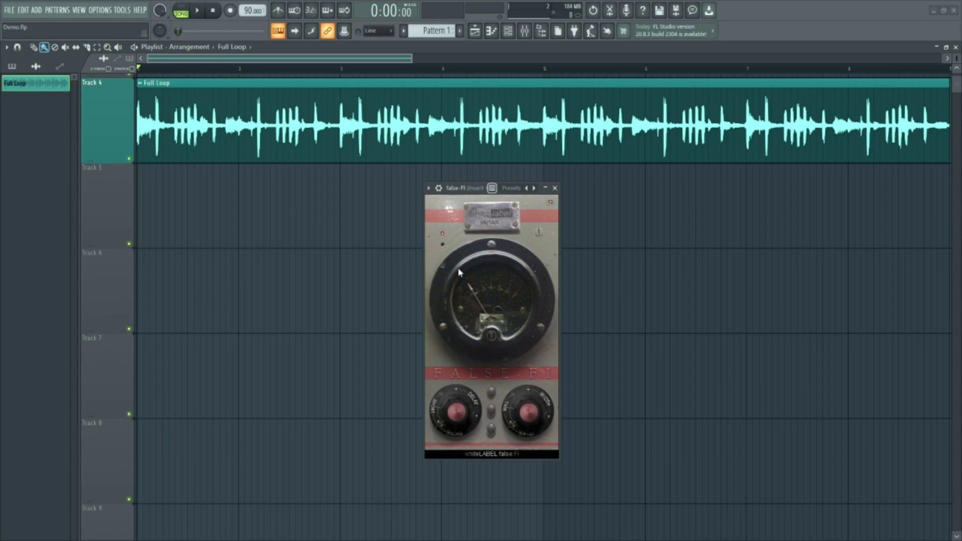
Play the loop while turning false-FI's Delay down, then set the Delay to 4.99 ms
{"action": "left_click_drag", "start_coordinate": [464, 399], "coordinate": [482, 515]}
{"action": "key", "text": "space"}
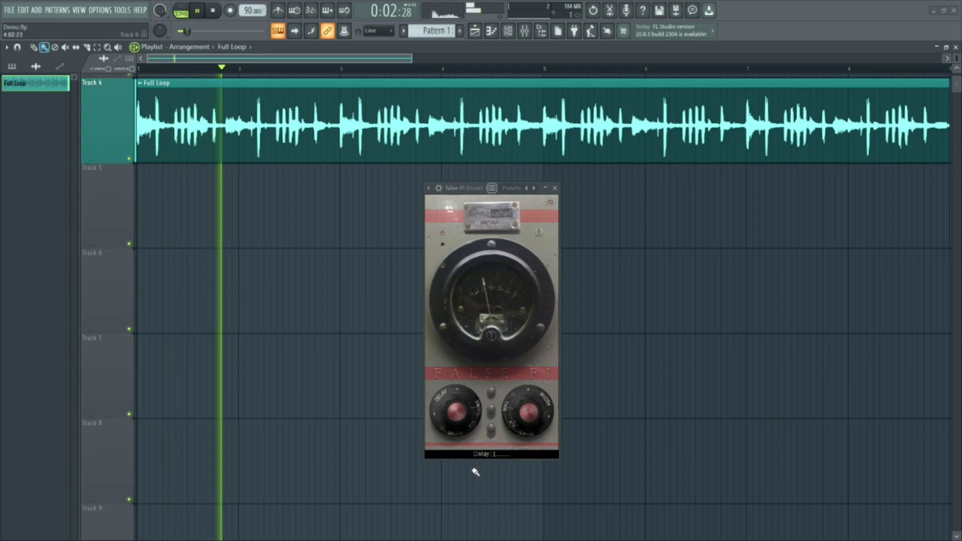
{"action": "left_click_drag", "start_coordinate": [467, 405], "coordinate": [476, 536]}
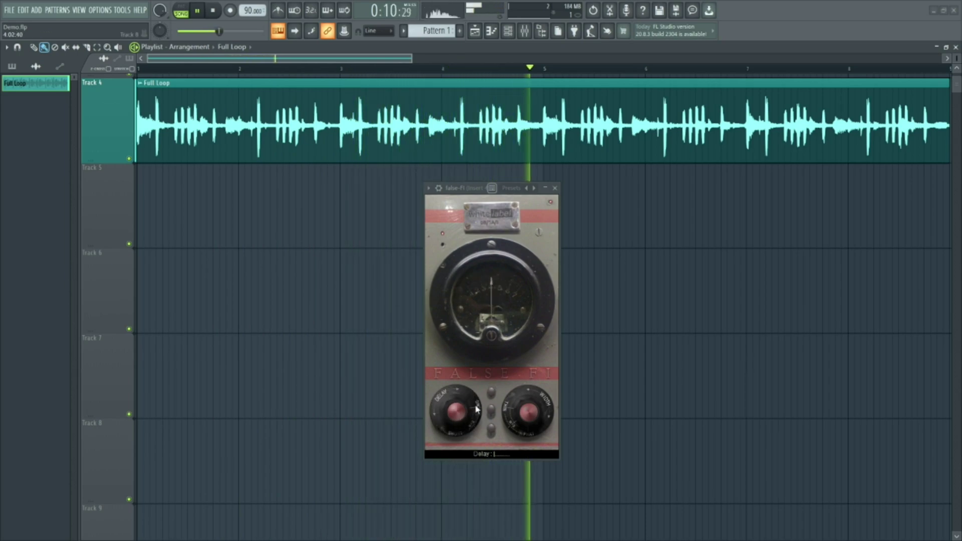
{"action": "mouse_move", "coordinate": [476, 409]}
{"action": "left_mouse_down"}
{"action": "mouse_move", "coordinate": [474, 352]}
{"action": "mouse_move", "coordinate": [469, 488]}
{"action": "mouse_move", "coordinate": [475, 401]}
{"action": "mouse_move", "coordinate": [483, 407]}
{"action": "left_mouse_up"}
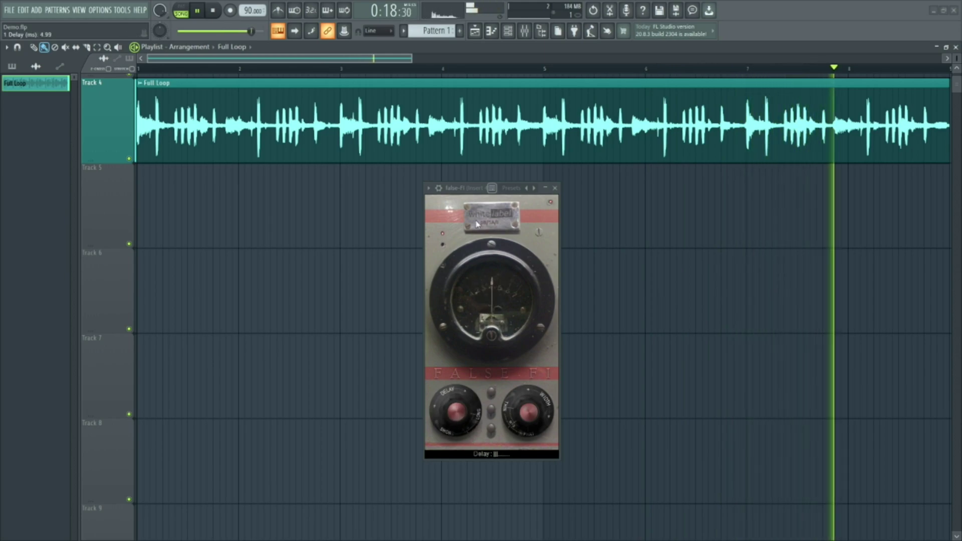
Set false-FI's Tone to Fresh, compare Mode One and Two during playback, then stop the loop
{"action": "left_click", "coordinate": [492, 431]}
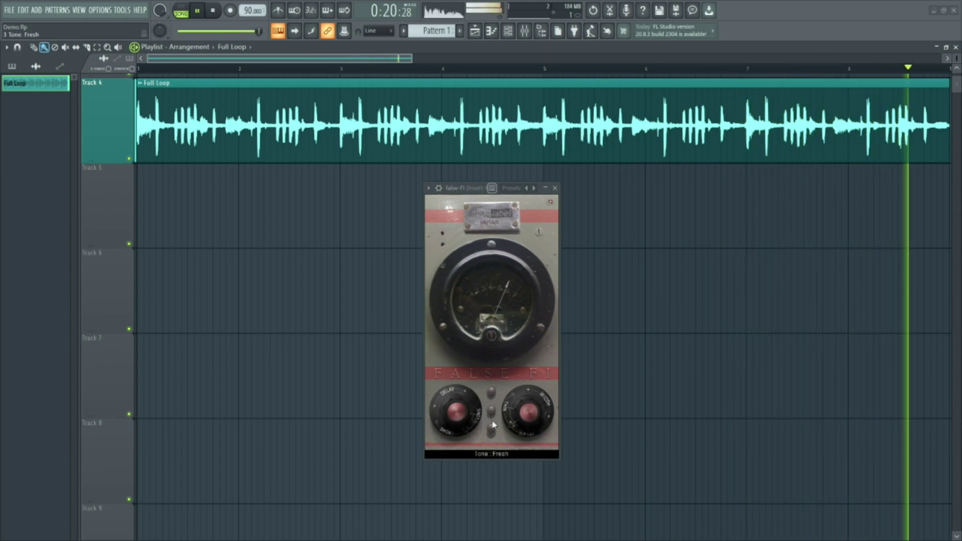
{"action": "left_click", "coordinate": [491, 431]}
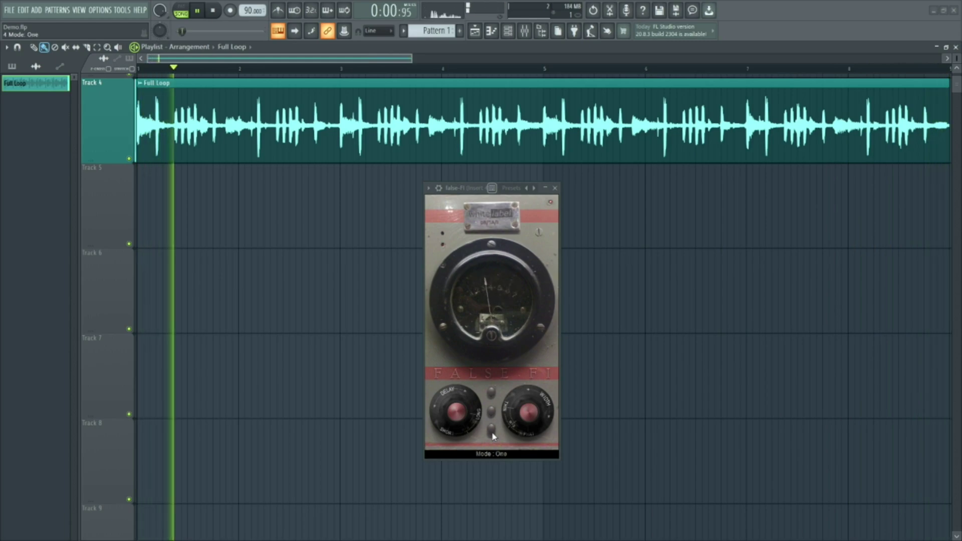
{"action": "left_click", "coordinate": [493, 434]}
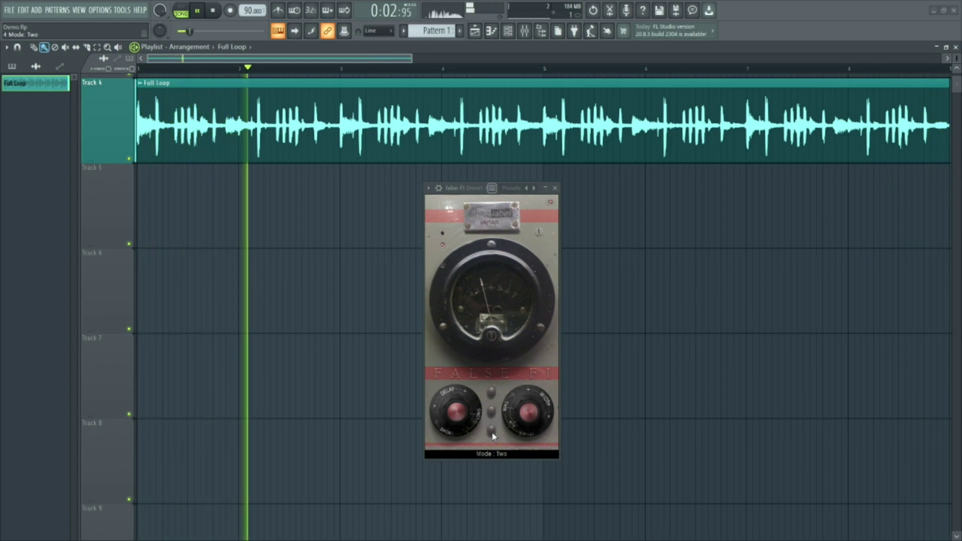
{"action": "left_click", "coordinate": [492, 434]}
{"action": "key", "text": "space"}
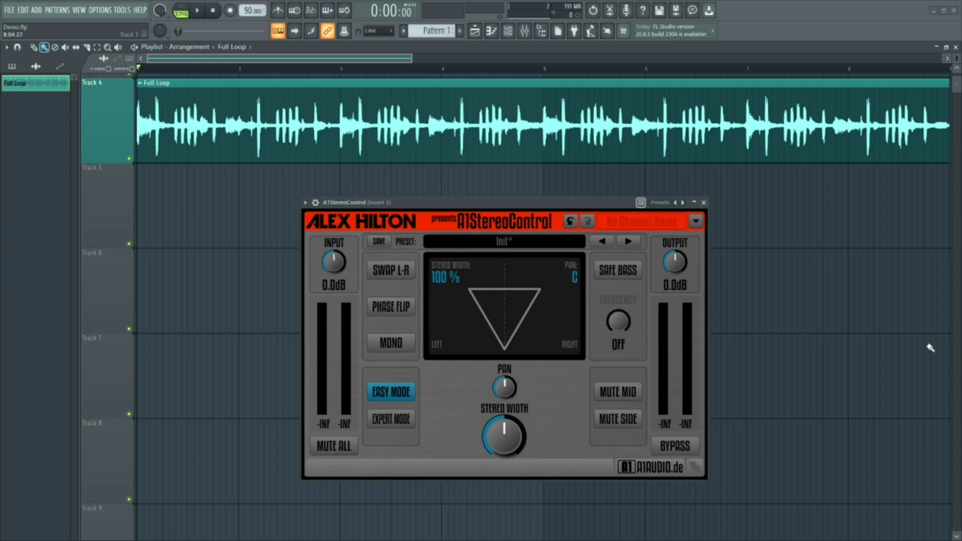
Reposition the A1StereoControl window, then switch Swap L-R on and back off
{"action": "left_click_drag", "start_coordinate": [501, 222], "coordinate": [498, 197]}
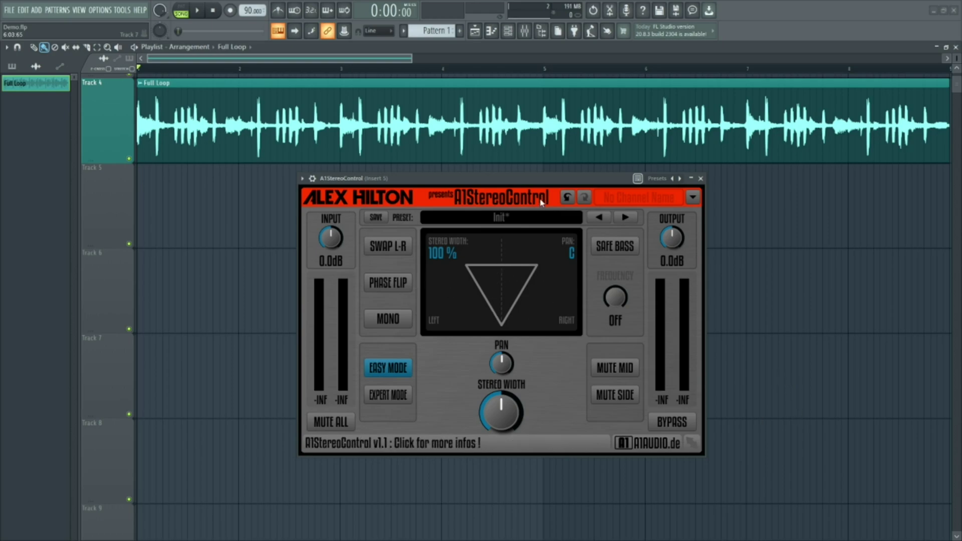
{"action": "left_click_drag", "start_coordinate": [522, 179], "coordinate": [529, 200]}
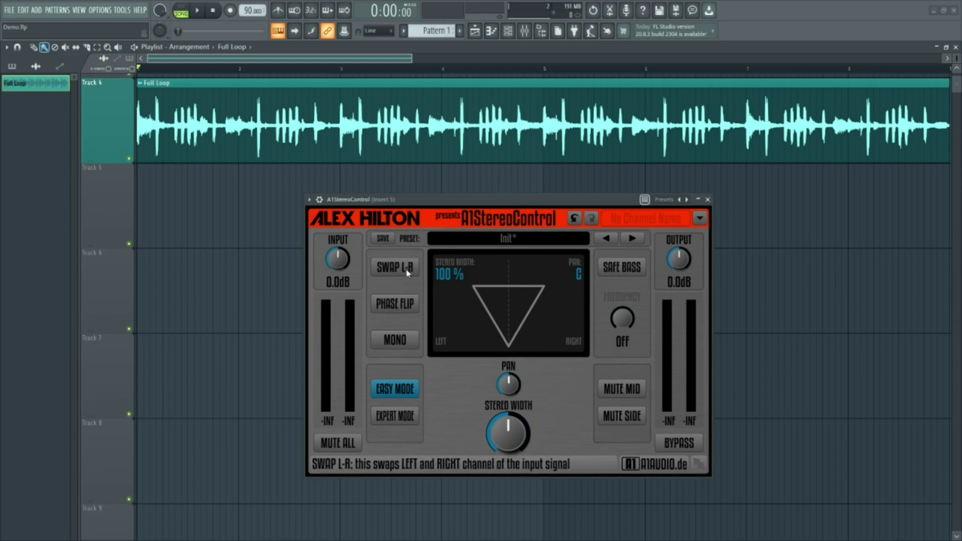
{"action": "left_click", "coordinate": [390, 273]}
{"action": "left_click", "coordinate": [395, 274]}
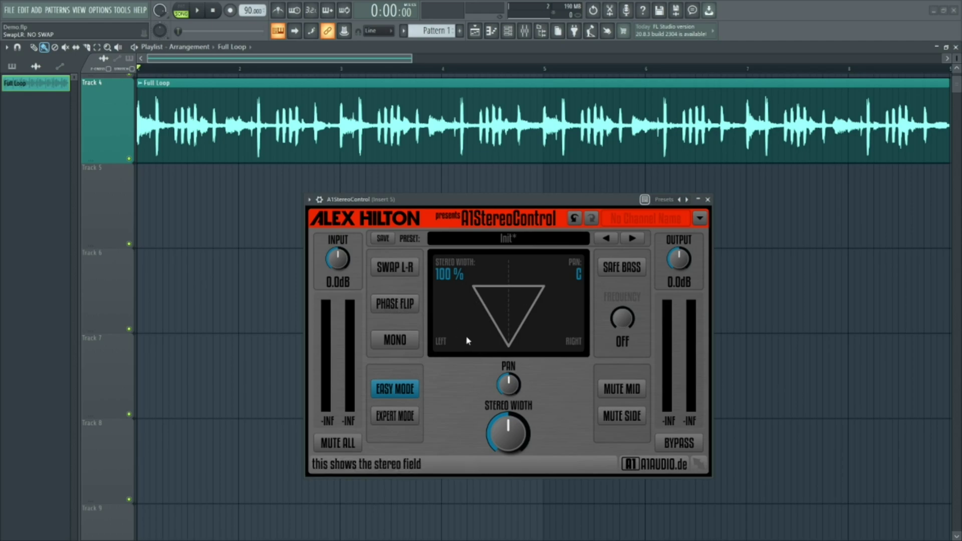
Toggle A1StereoControl's Mono option on and off twice, then show the Expert Mode options and return to Easy Mode
{"action": "left_click", "coordinate": [396, 340]}
{"action": "left_click", "coordinate": [396, 341]}
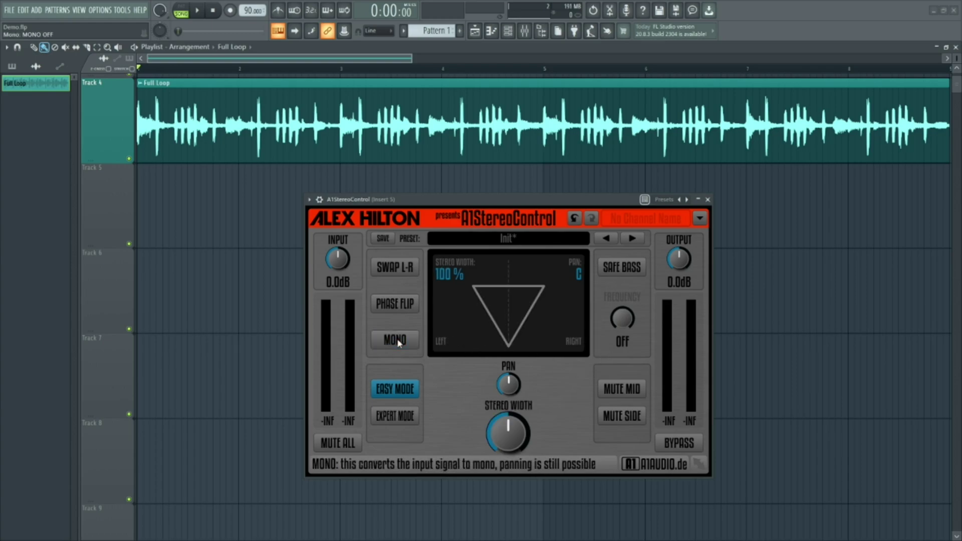
{"action": "left_click", "coordinate": [395, 342]}
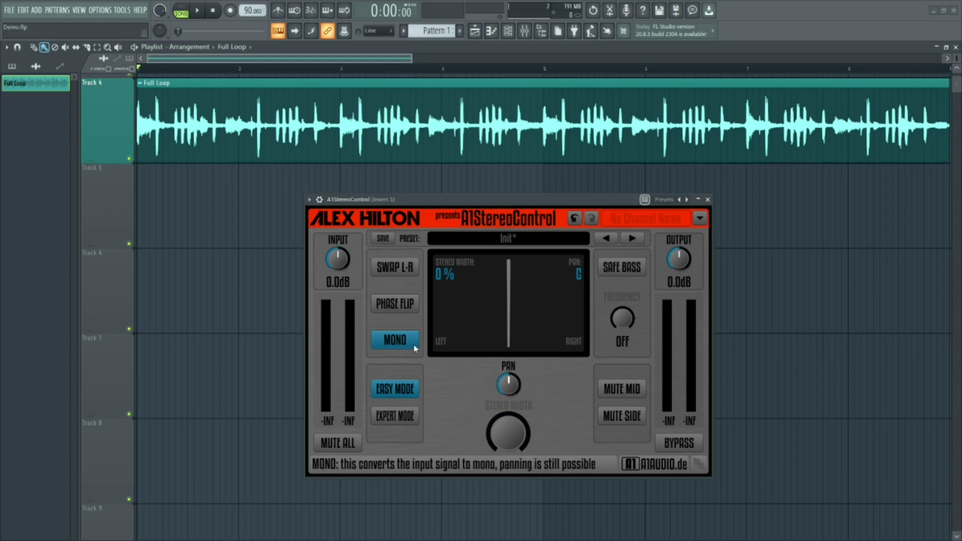
{"action": "left_click", "coordinate": [395, 340]}
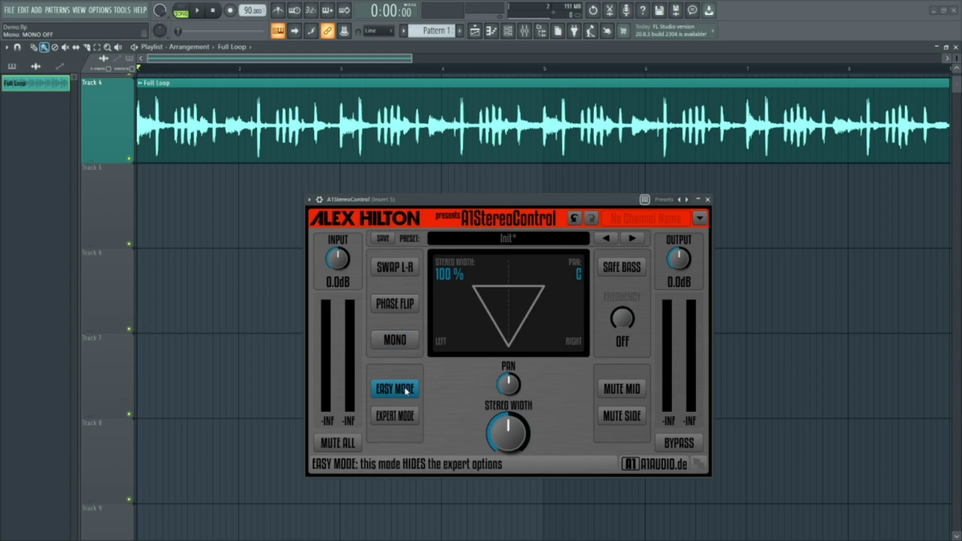
{"action": "left_click", "coordinate": [400, 422]}
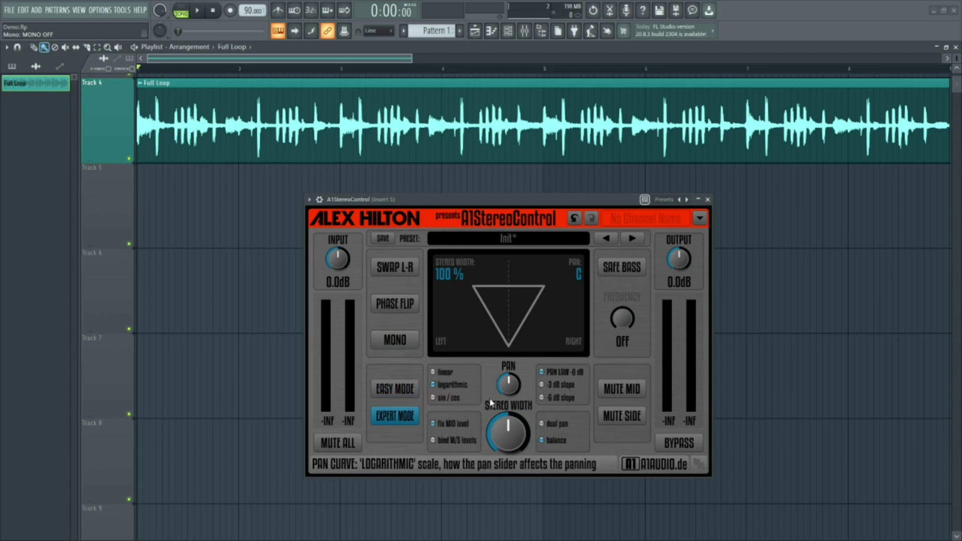
{"action": "left_click", "coordinate": [394, 393]}
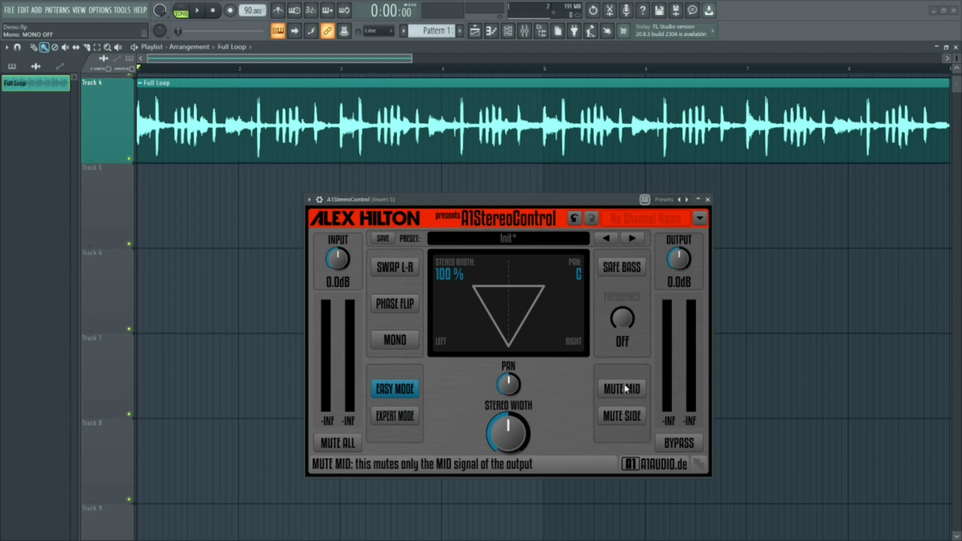
Enable Safe Bass, try its frequency at 250 Hz and 191 Hz, then disable it
{"action": "left_click", "coordinate": [625, 264]}
{"action": "mouse_move", "coordinate": [622, 318]}
{"action": "left_mouse_down"}
{"action": "mouse_move", "coordinate": [613, 321]}
{"action": "mouse_move", "coordinate": [622, 303]}
{"action": "mouse_move", "coordinate": [622, 316]}
{"action": "left_mouse_up"}
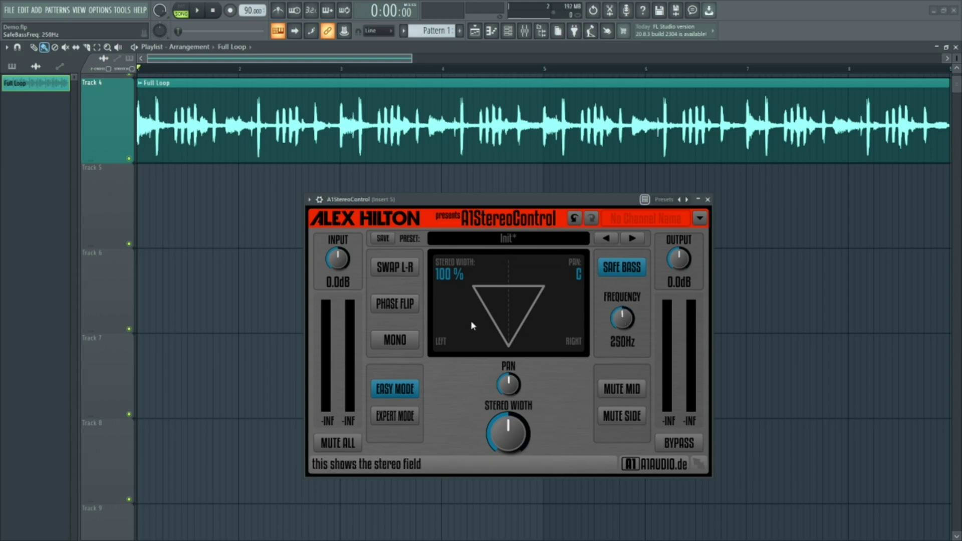
{"action": "left_click_drag", "start_coordinate": [622, 318], "coordinate": [591, 333]}
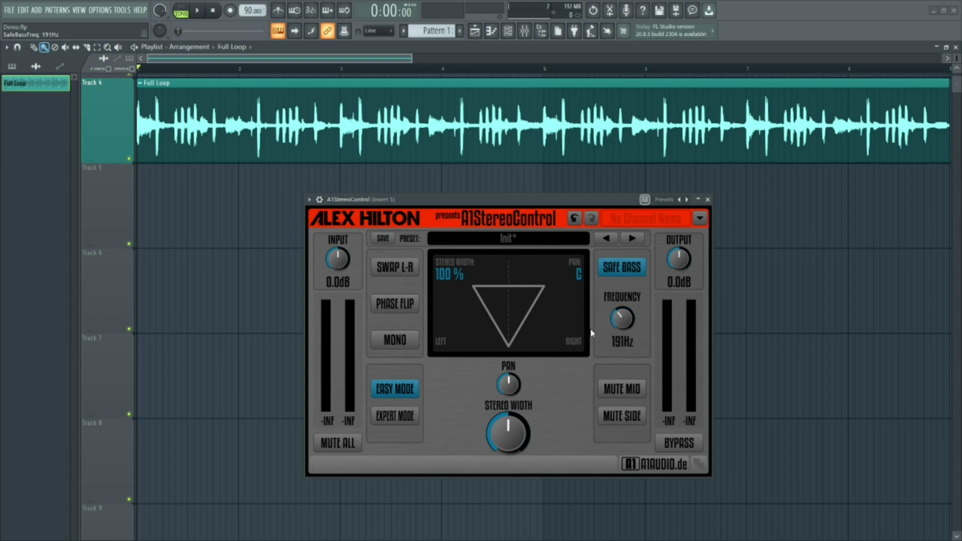
{"action": "left_click", "coordinate": [632, 269]}
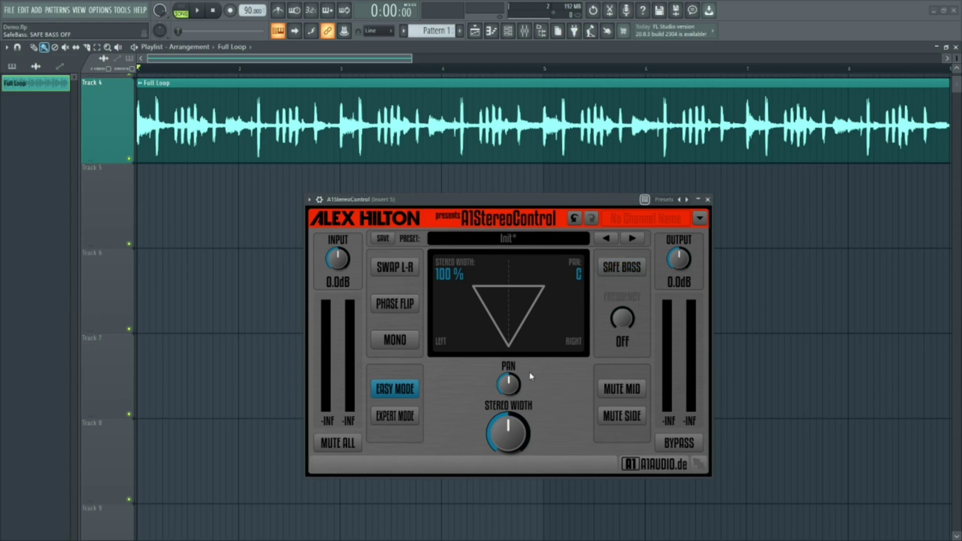
Play the loop through A1StereoControl while raising Stereo Width to 200%
{"action": "key", "text": "space"}
{"action": "left_click_drag", "start_coordinate": [508, 434], "coordinate": [507, 401]}
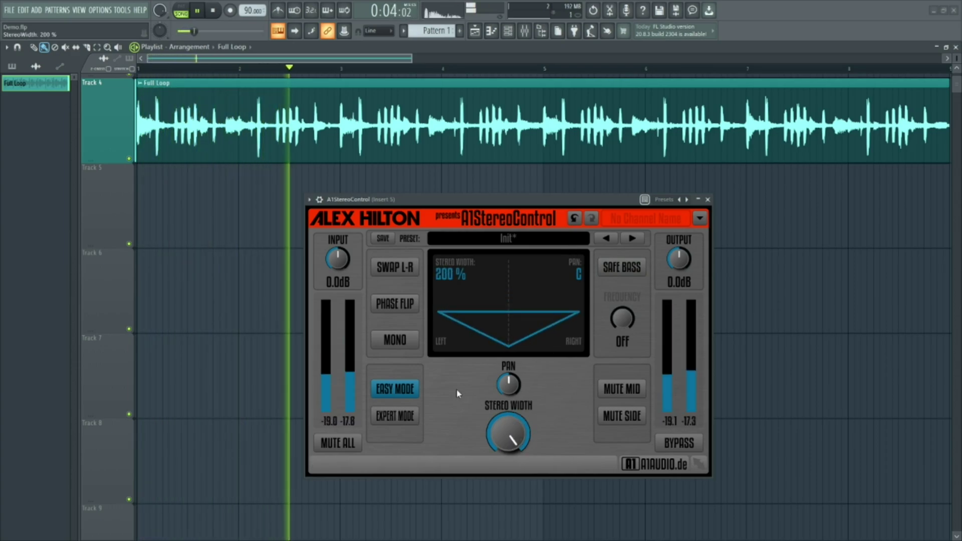
Switch A1StereoControl's Mono option on and back off while the loop plays, keeping Stereo Width at 200%
{"action": "left_click", "coordinate": [399, 340]}
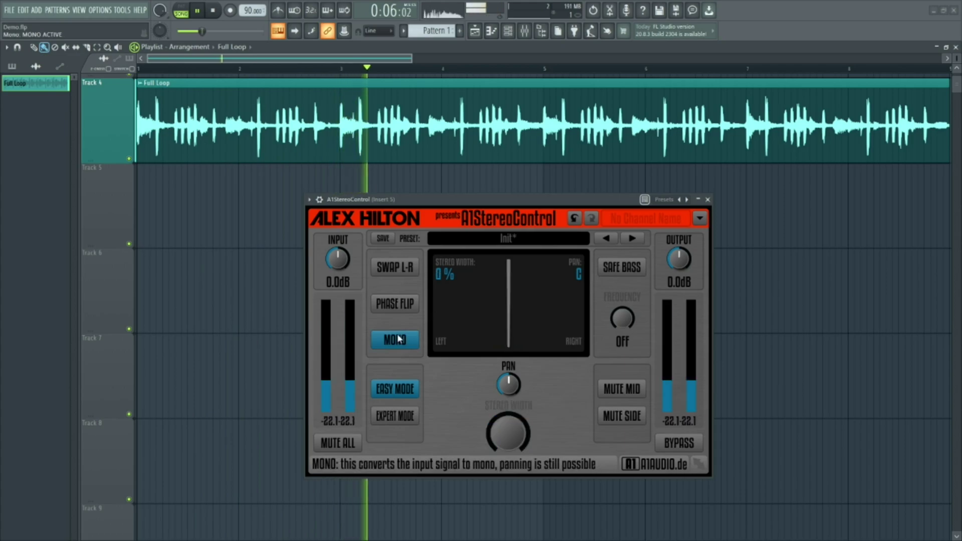
{"action": "left_click", "coordinate": [399, 340]}
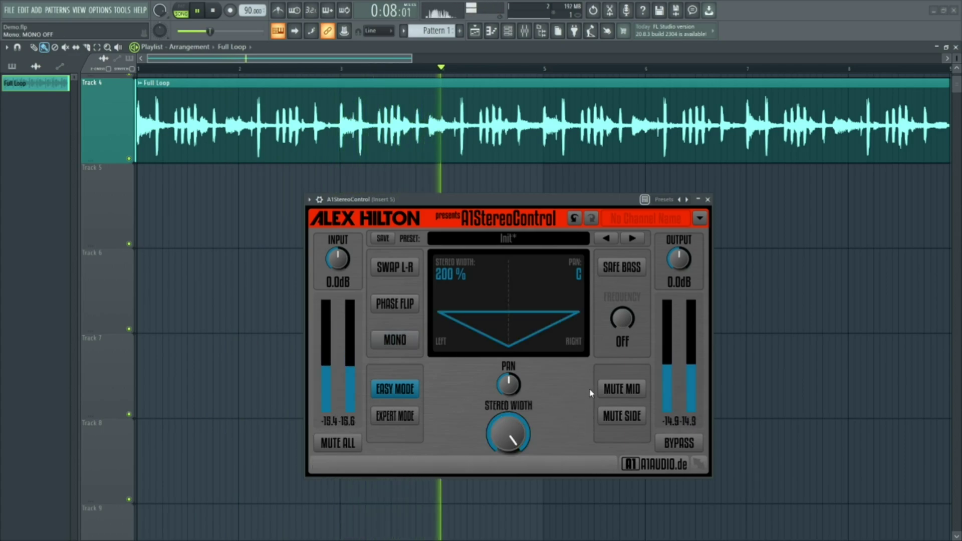
{"action": "mouse_move", "coordinate": [508, 433]}
{"action": "left_mouse_down"}
{"action": "mouse_move", "coordinate": [508, 458]}
{"action": "mouse_move", "coordinate": [507, 431]}
{"action": "left_mouse_up"}
Switch Phase Flip on and back off during playback, then enable Swap L-R
{"action": "left_click", "coordinate": [393, 304]}
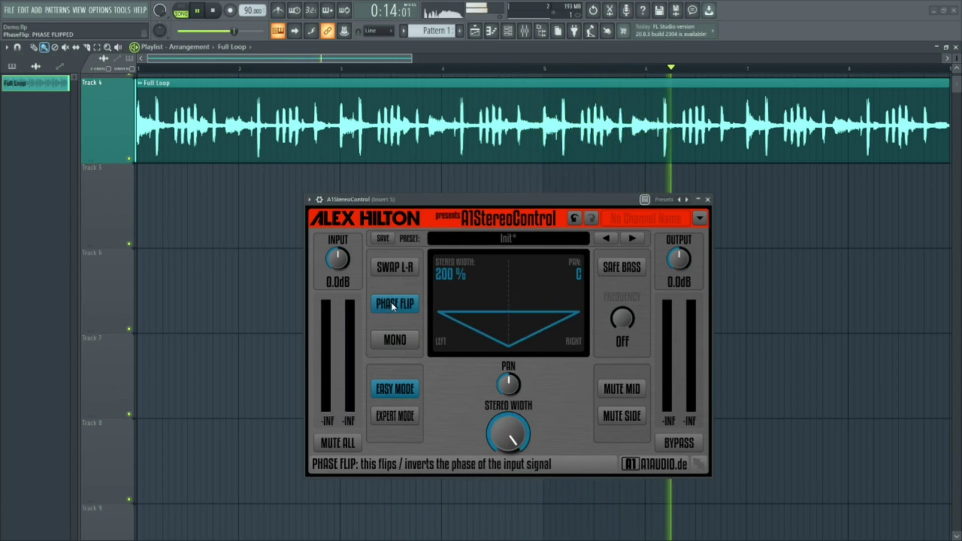
{"action": "left_click", "coordinate": [394, 304]}
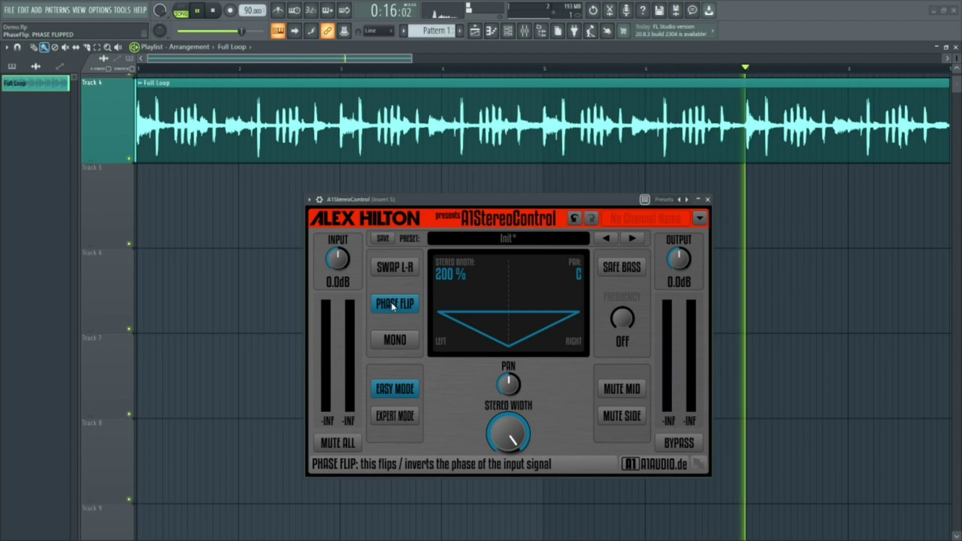
{"action": "left_click", "coordinate": [394, 267]}
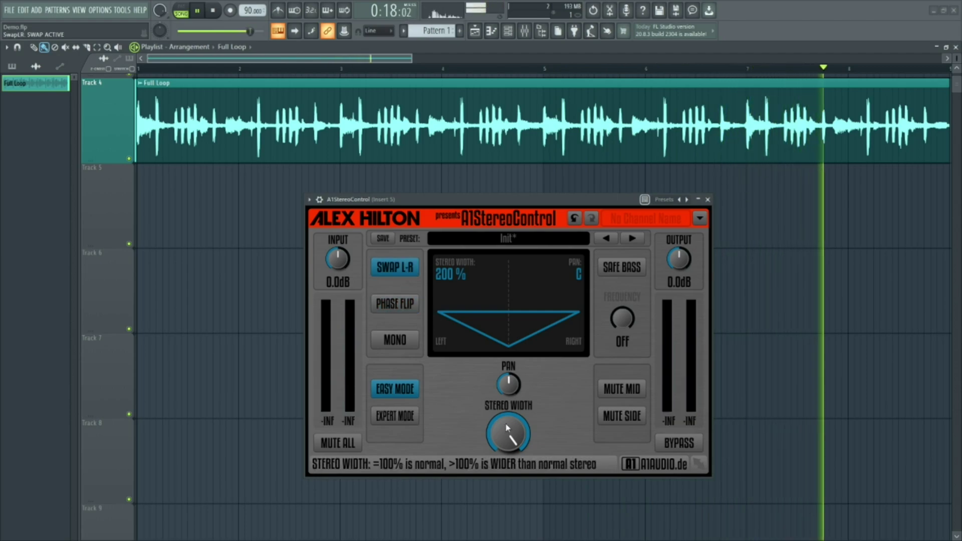
In Expert Mode, try the sin/cos pan curve, return to logarithmic, and select bind M/S levels
{"action": "left_click", "coordinate": [395, 416]}
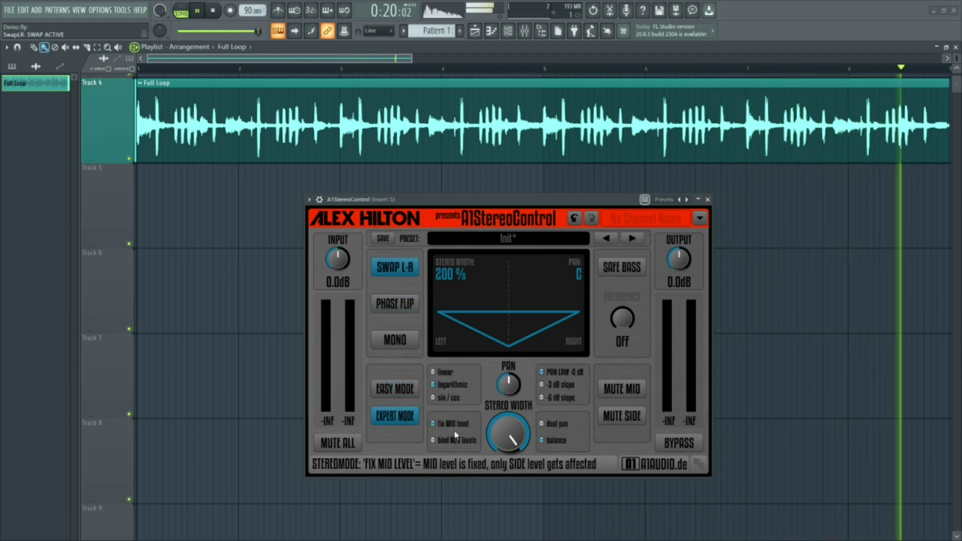
{"action": "left_click", "coordinate": [441, 399]}
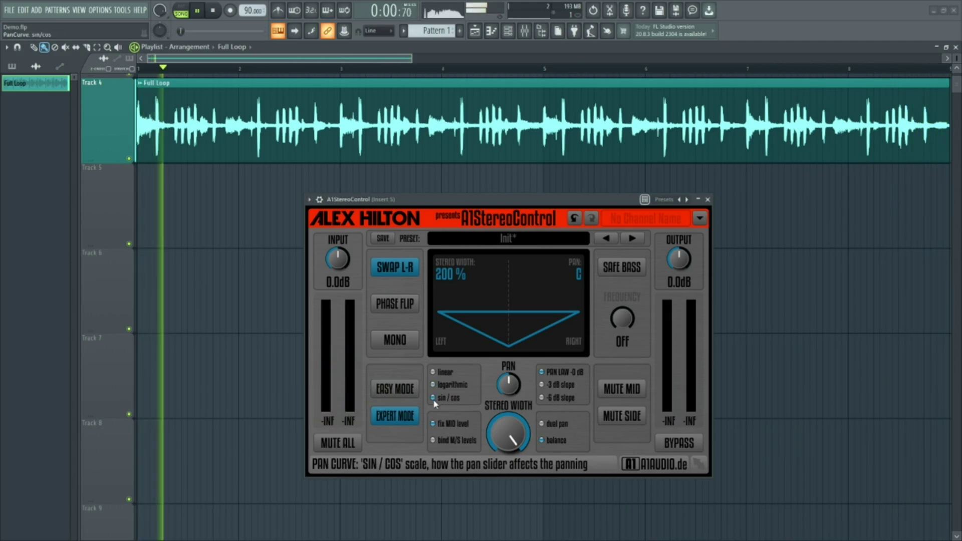
{"action": "left_click", "coordinate": [441, 384]}
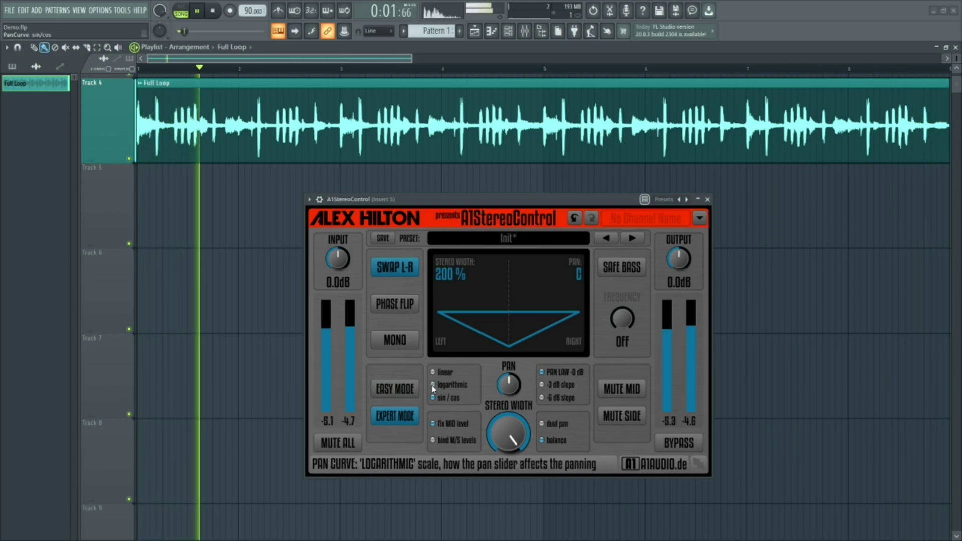
{"action": "left_click", "coordinate": [434, 441]}
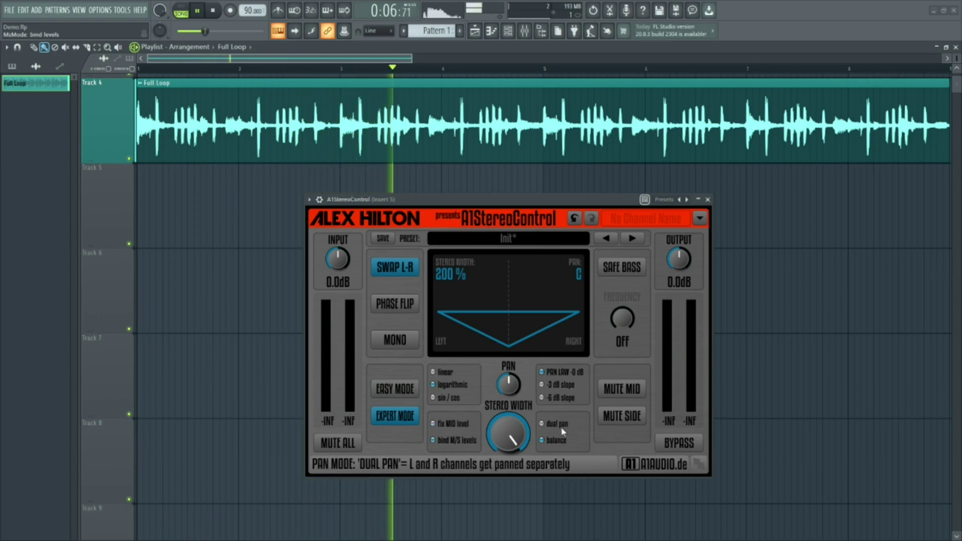
Keep the pan mode on balance, set the pan law to the -6 dB slope, and return to Easy Mode with playback stopped
{"action": "left_click", "coordinate": [541, 440]}
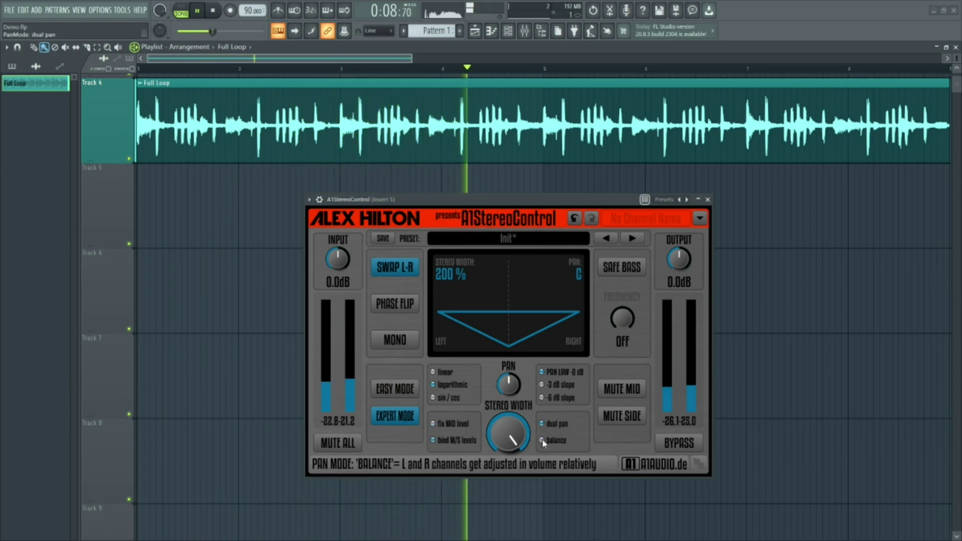
{"action": "left_click", "coordinate": [541, 397]}
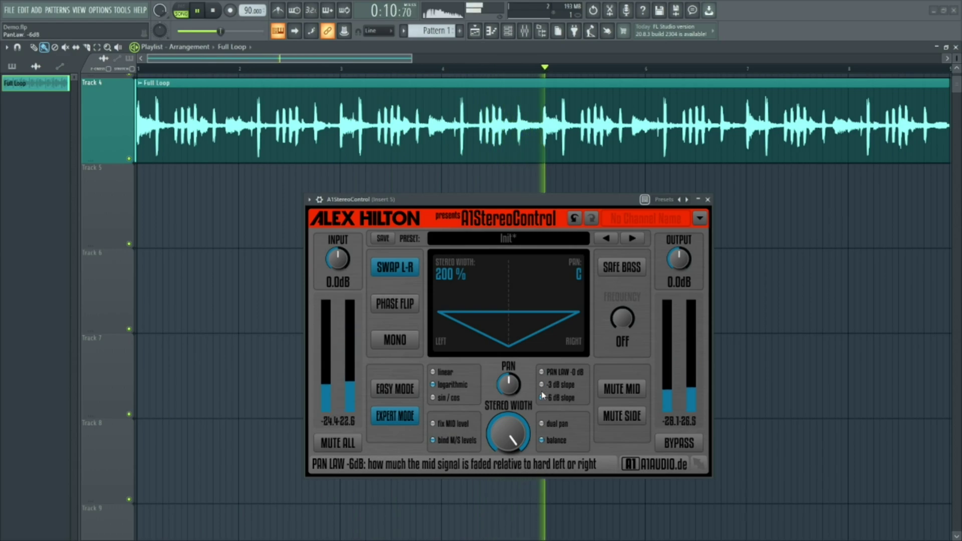
{"action": "left_click", "coordinate": [395, 389]}
{"action": "mouse_move", "coordinate": [508, 434]}
{"action": "left_mouse_down"}
{"action": "mouse_move", "coordinate": [508, 481]}
{"action": "mouse_move", "coordinate": [508, 434]}
{"action": "left_mouse_up"}
{"action": "key", "text": "space"}
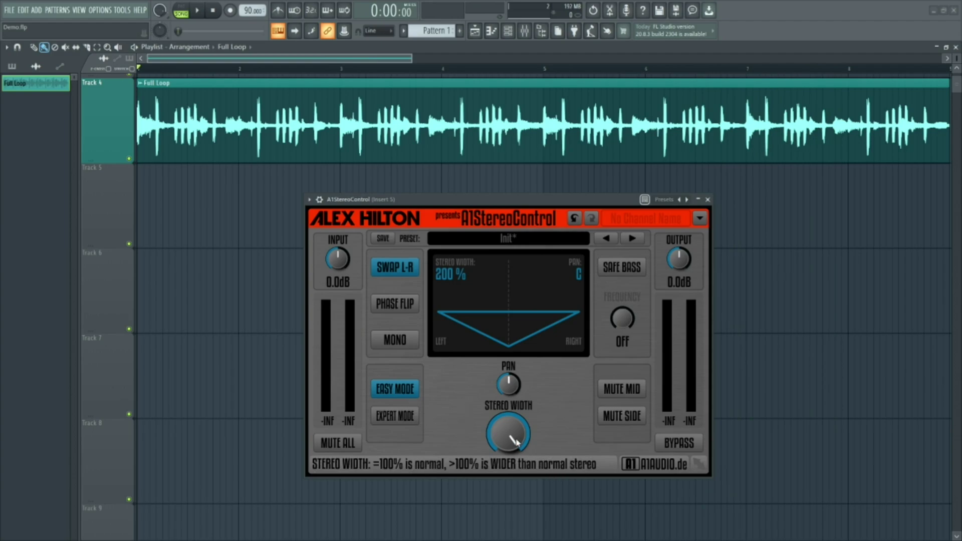
Move Stereo Width to 100%, show it at 200% again, and reset it to 100%
{"action": "left_click_drag", "start_coordinate": [549, 421], "coordinate": [549, 448]}
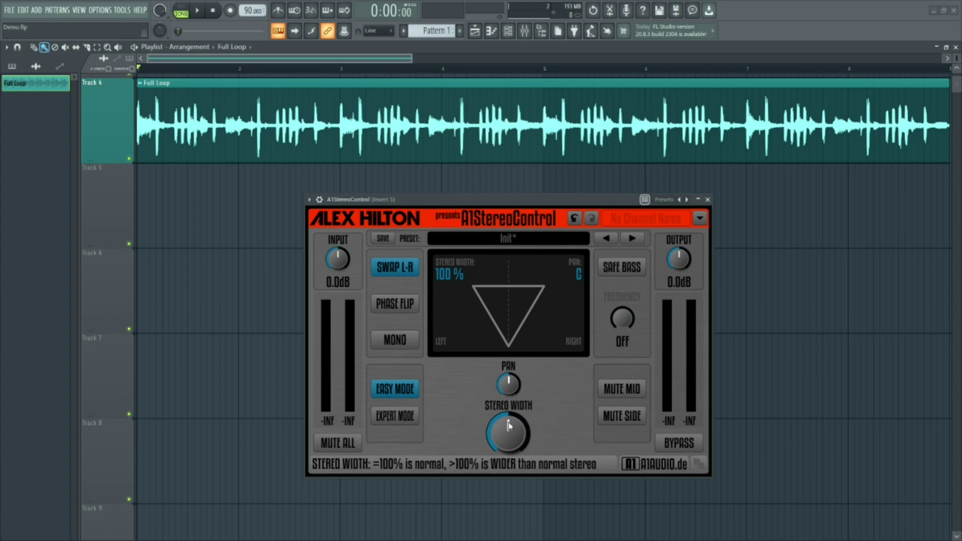
{"action": "left_click_drag", "start_coordinate": [514, 439], "coordinate": [524, 275]}
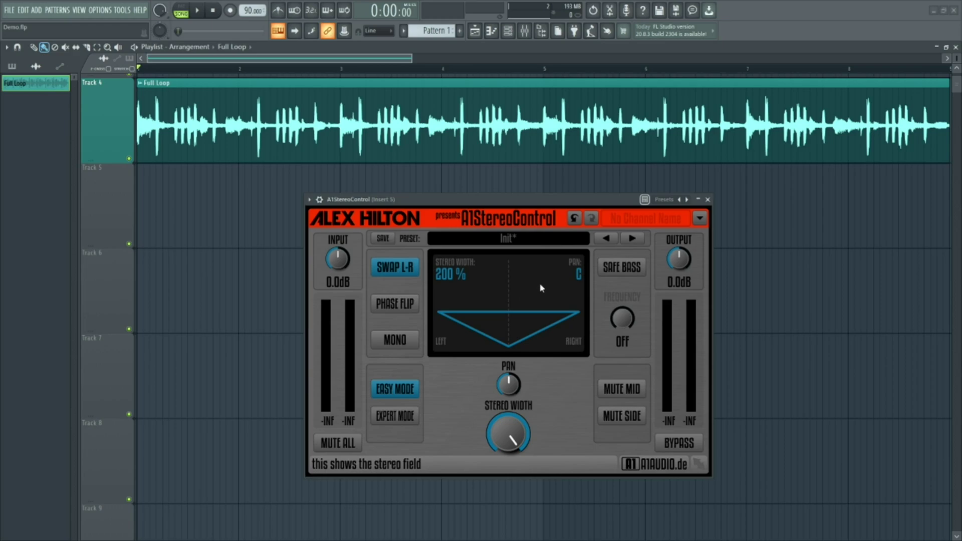
{"action": "double_click", "coordinate": [508, 433]}
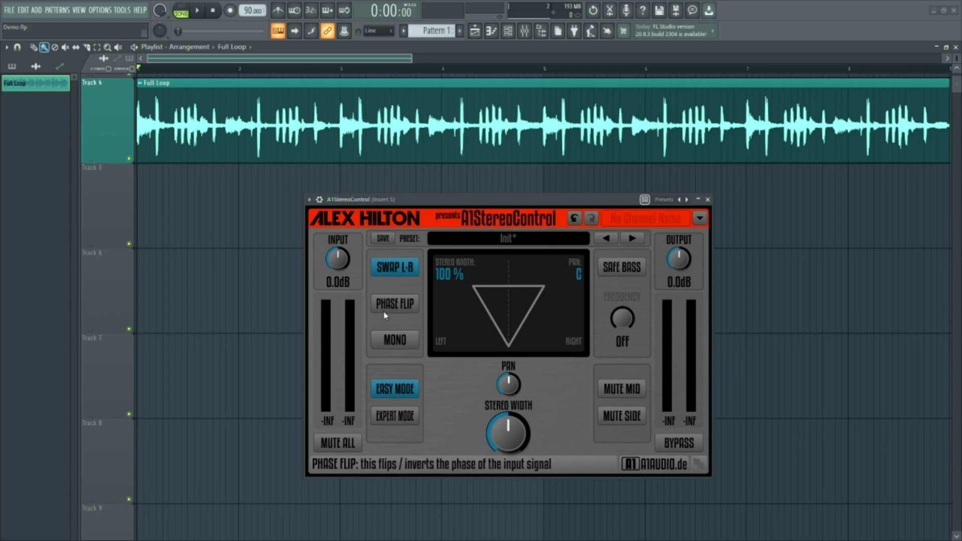
Toggle Mono on and off, then try the Mute Mid and Mute Side options in A1StereoControl
{"action": "left_click", "coordinate": [395, 340]}
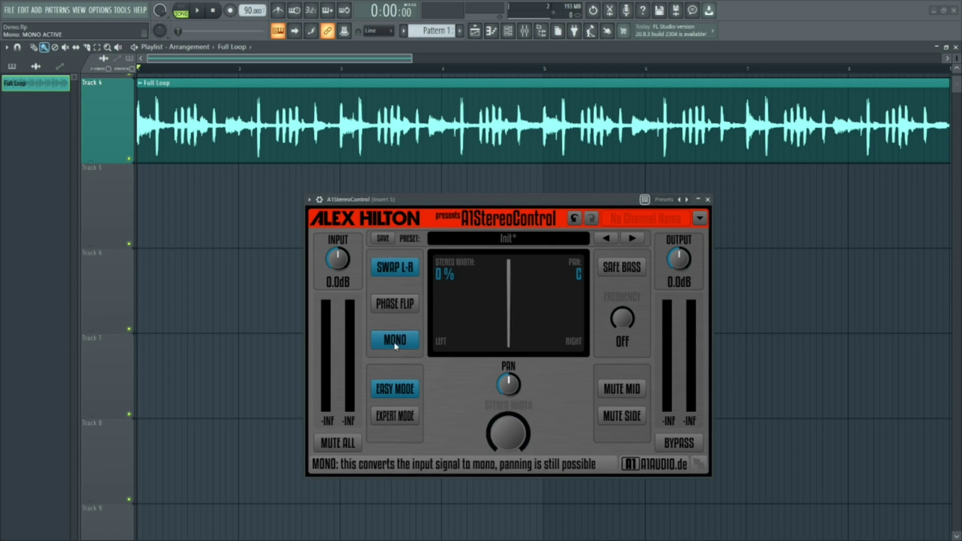
{"action": "left_click", "coordinate": [395, 345]}
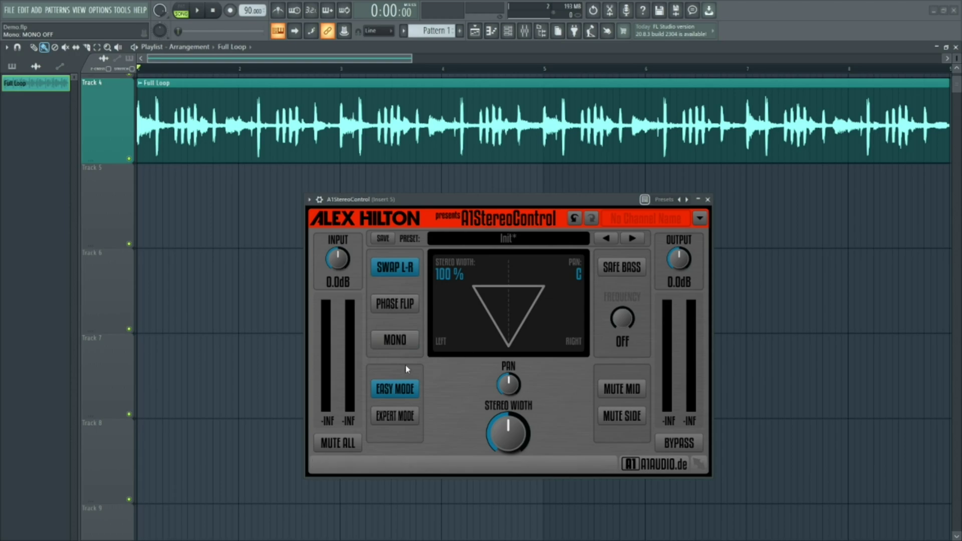
{"action": "left_click", "coordinate": [622, 389]}
{"action": "left_click", "coordinate": [632, 420]}
{"action": "left_click", "coordinate": [632, 420]}
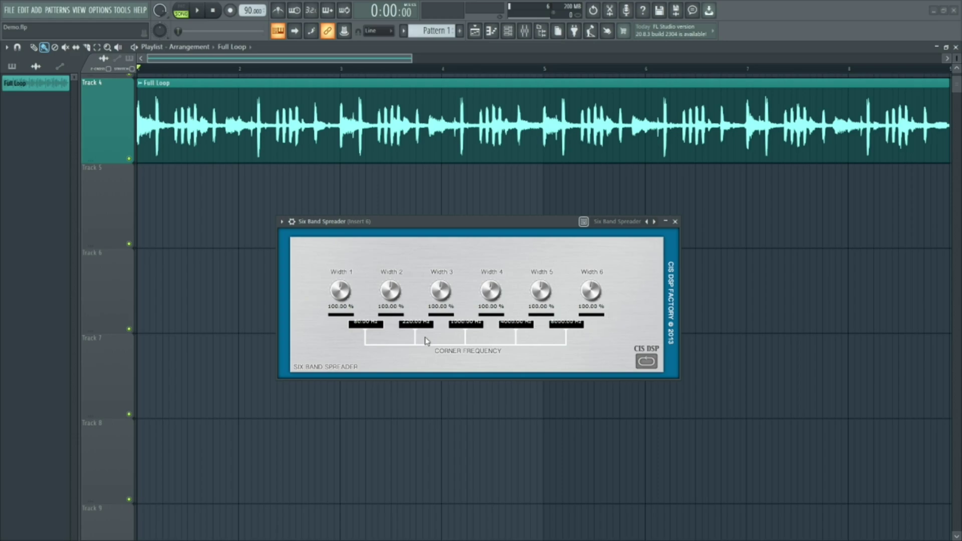
Open Six Band Spreader's 220 Hz corner frequency for editing, keep its value, and start playing the loop
{"action": "double_click", "coordinate": [405, 326]}
{"action": "key", "text": "Return"}
{"action": "key", "text": "space"}
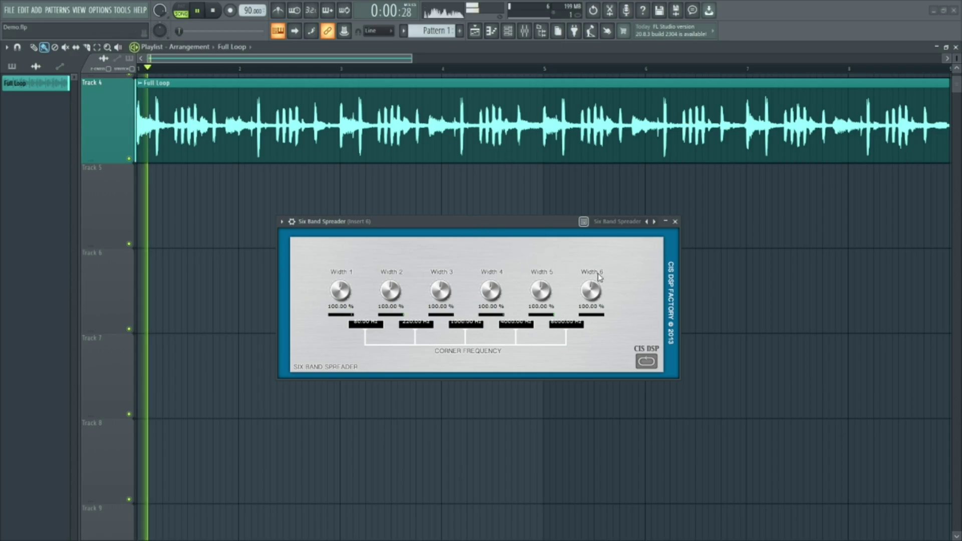
Raise Width 6, Width 5, Width 4 and Width 3 to 400% while the loop plays, and turn Width 2 up too
{"action": "left_click_drag", "start_coordinate": [592, 301], "coordinate": [584, 221]}
{"action": "left_click_drag", "start_coordinate": [538, 293], "coordinate": [535, 236]}
{"action": "left_click_drag", "start_coordinate": [491, 291], "coordinate": [500, 180]}
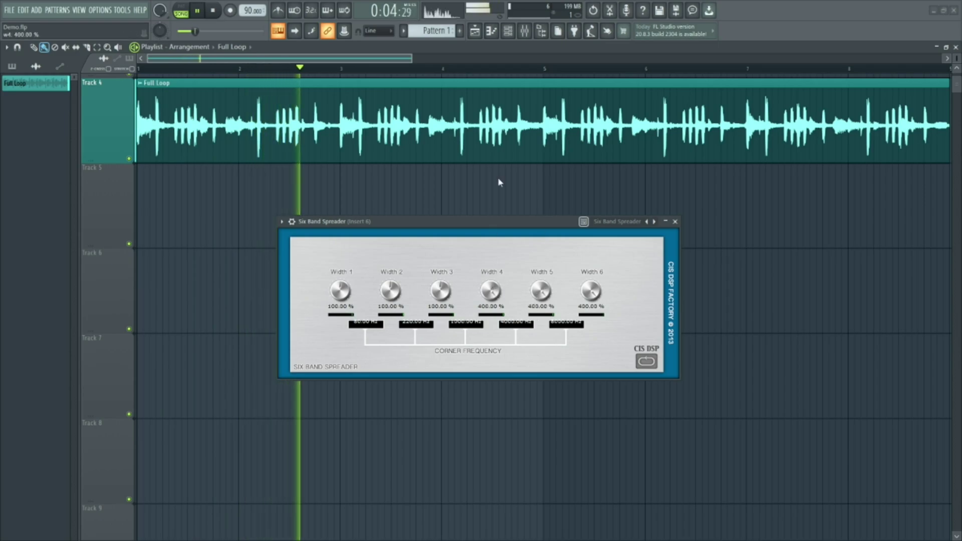
{"action": "left_click_drag", "start_coordinate": [441, 290], "coordinate": [444, 235]}
{"action": "left_click_drag", "start_coordinate": [391, 290], "coordinate": [406, 213]}
Lower Width 1 to 0%, Width 2 to 3.32%, Width 3 to 284.77%, Width 4 to 128.92% and Width 5 to 218.79%
{"action": "left_click_drag", "start_coordinate": [341, 290], "coordinate": [333, 337]}
{"action": "left_click_drag", "start_coordinate": [390, 290], "coordinate": [386, 379]}
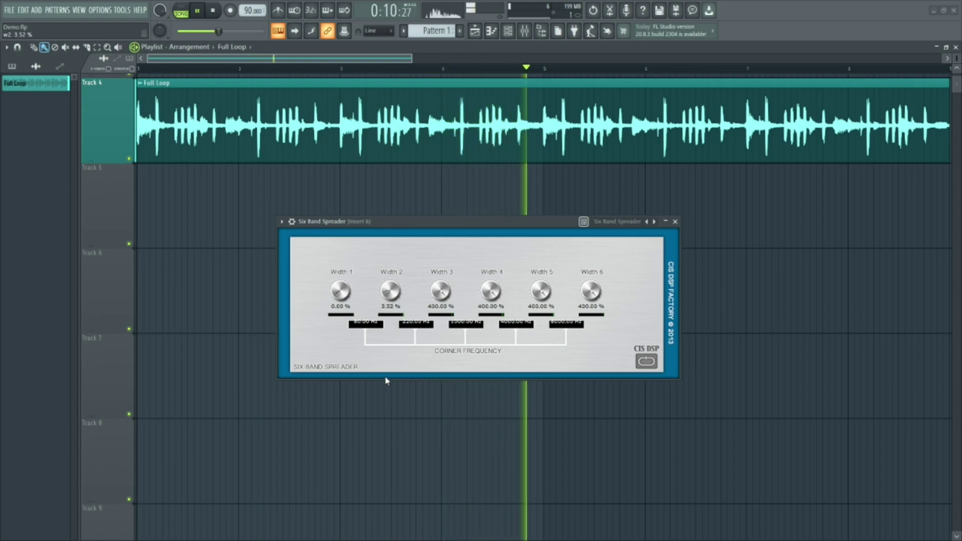
{"action": "left_click_drag", "start_coordinate": [441, 291], "coordinate": [435, 309]}
{"action": "left_click_drag", "start_coordinate": [491, 291], "coordinate": [486, 333]}
{"action": "left_click_drag", "start_coordinate": [541, 291], "coordinate": [541, 321]}
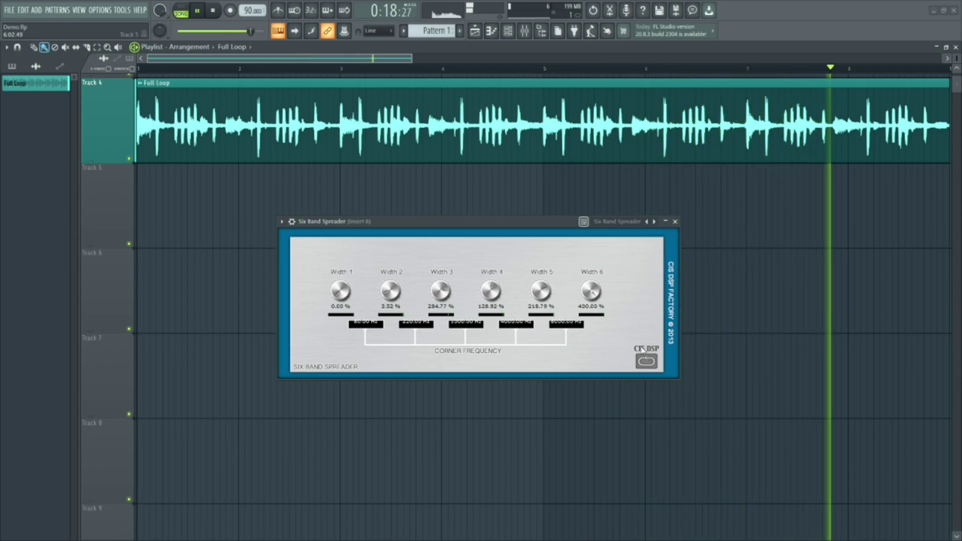
Stop and restart the loop to hear it through the adjusted Six Band Spreader
{"action": "key", "text": "space"}
{"action": "key", "text": "space"}
{"action": "key", "text": "space"}
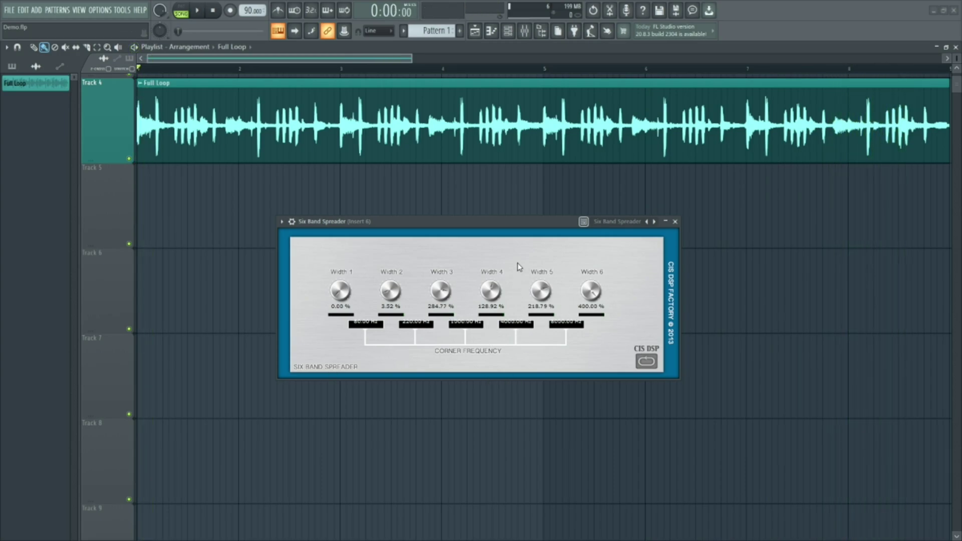
{"action": "key", "text": "space"}
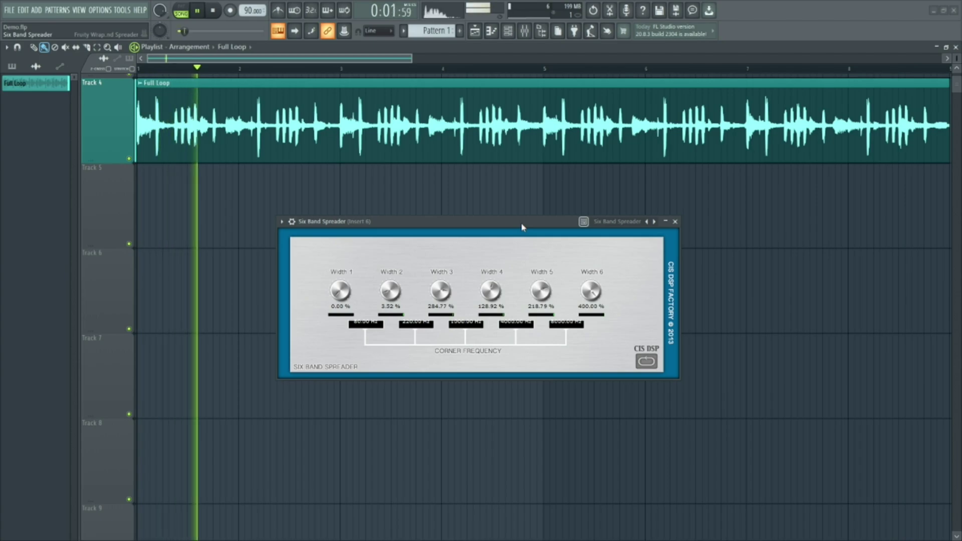
Open the mixer, maximize its window over the playlist, and stop playback
{"action": "left_click", "coordinate": [526, 36]}
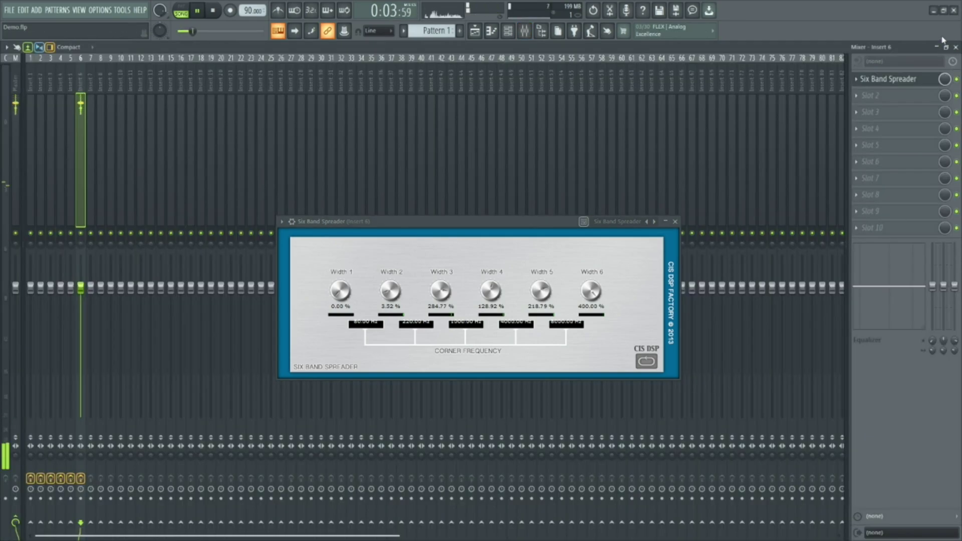
{"action": "left_click", "coordinate": [955, 47]}
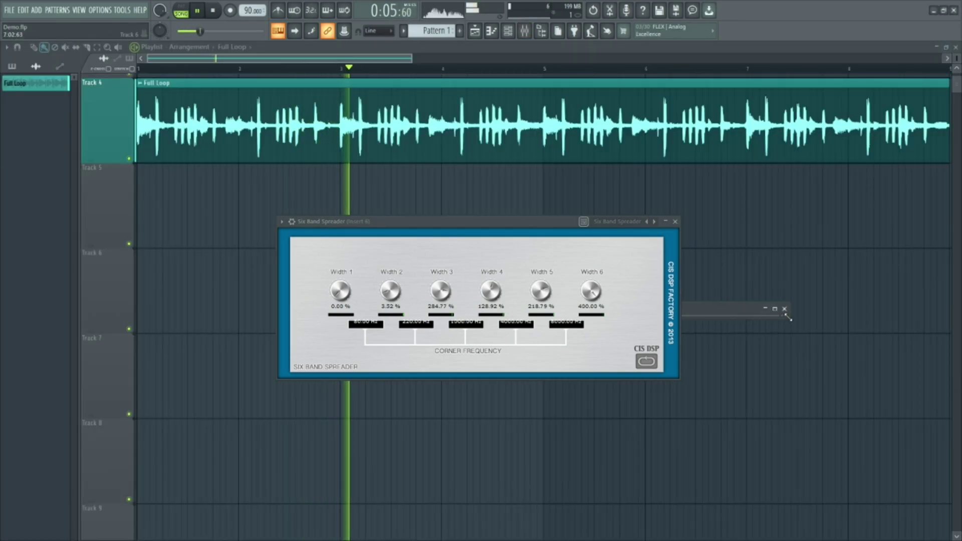
{"action": "left_click", "coordinate": [775, 308]}
{"action": "left_click_drag", "start_coordinate": [778, 316], "coordinate": [208, 161]}
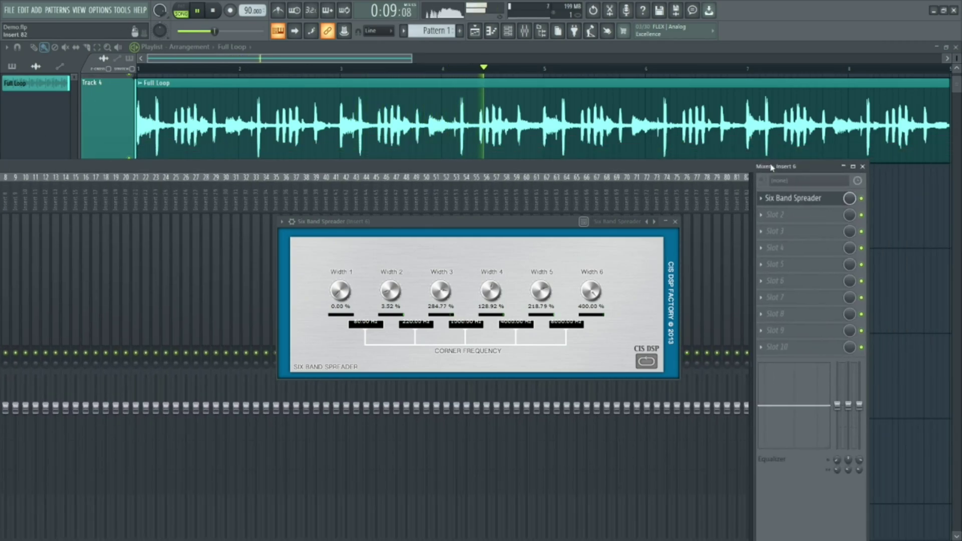
{"action": "left_click", "coordinate": [852, 155]}
{"action": "key", "text": "space"}
Compare the loop with Six Band Spreader bypassed and re-enabled on Insert 6, then close the mixer and return to the plugin window
{"action": "left_click", "coordinate": [957, 79]}
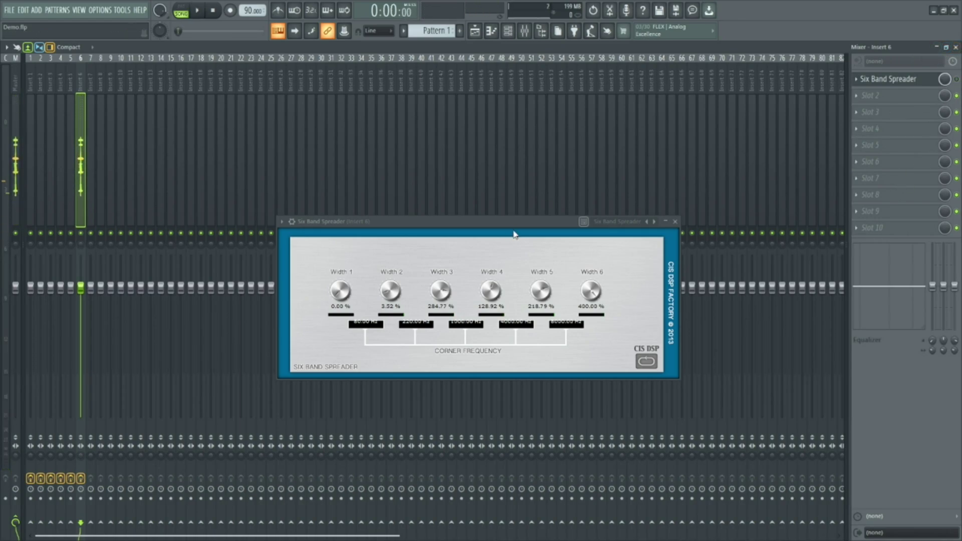
{"action": "key", "text": "space"}
{"action": "left_click", "coordinate": [957, 79]}
{"action": "key", "text": "space"}
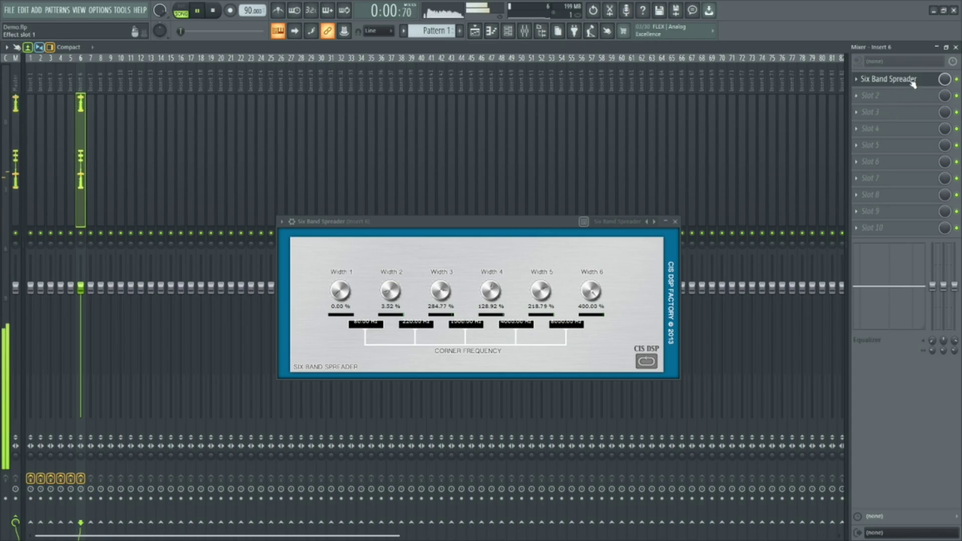
{"action": "left_click", "coordinate": [955, 47]}
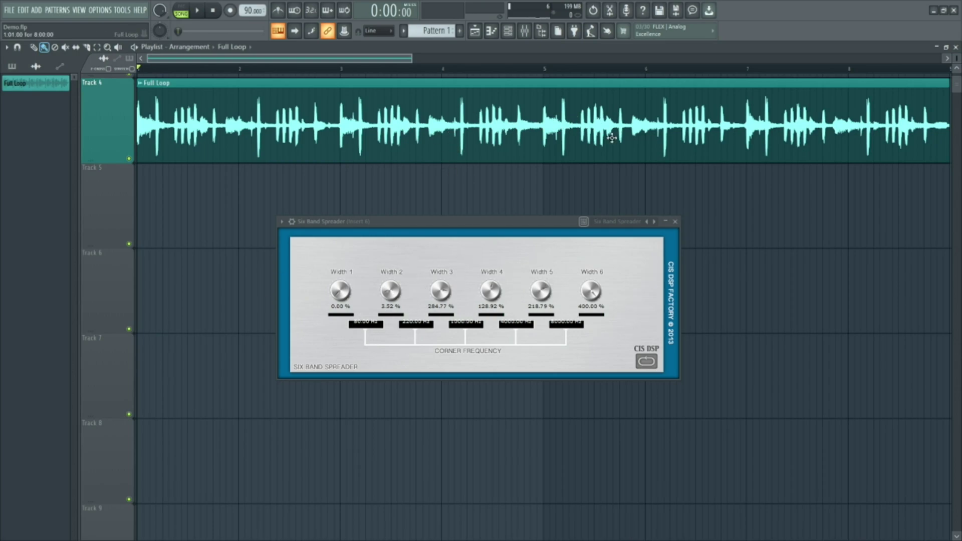
{"action": "left_click", "coordinate": [457, 229]}
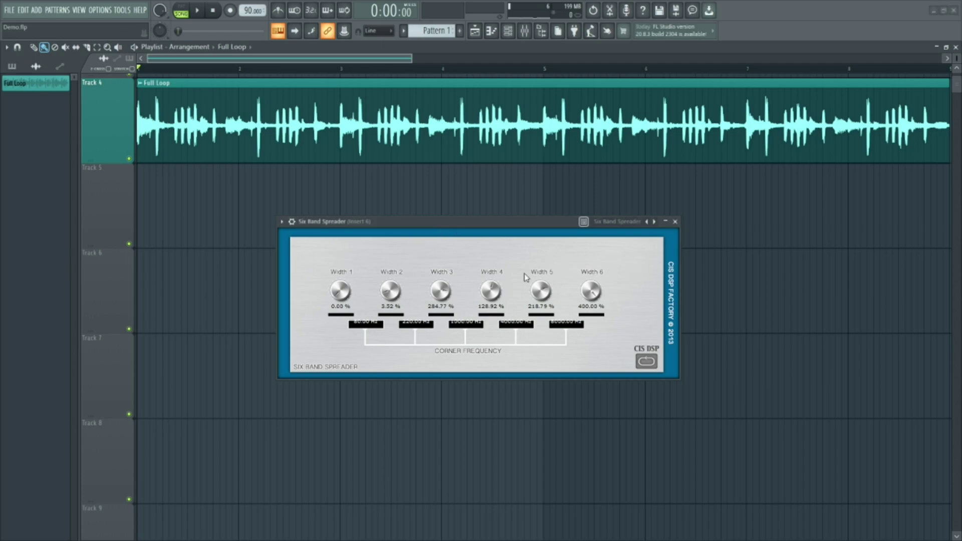